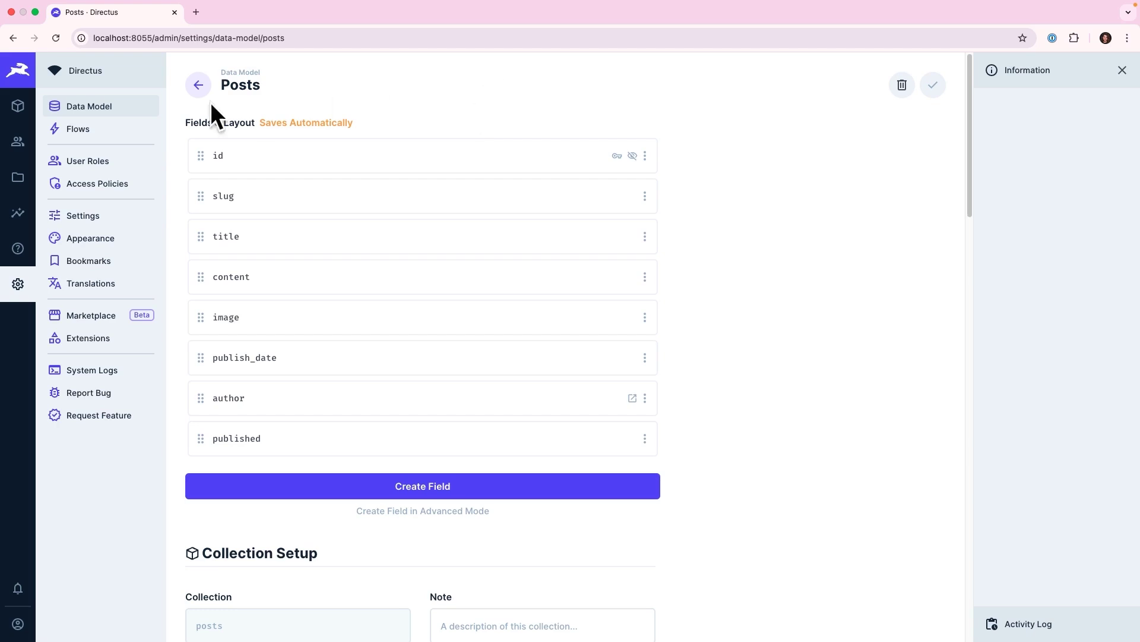
# Step: Review the fields of the post "The Ultimate Guide to Rabbits" in the Posts content
pyautogui.click(22, 110)
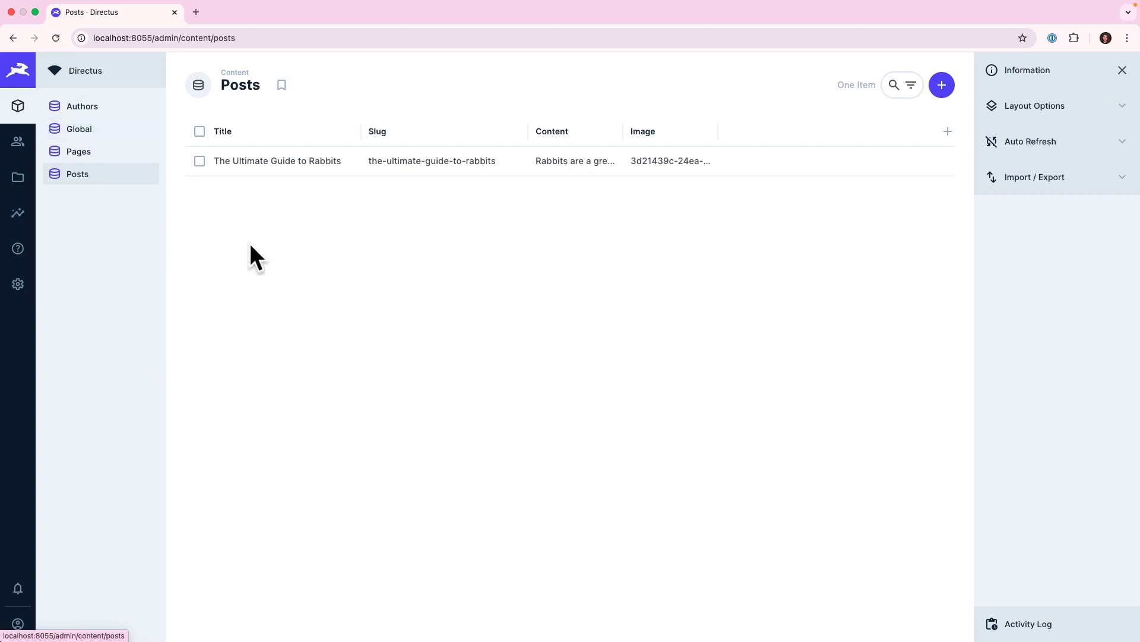
pyautogui.click(321, 186)
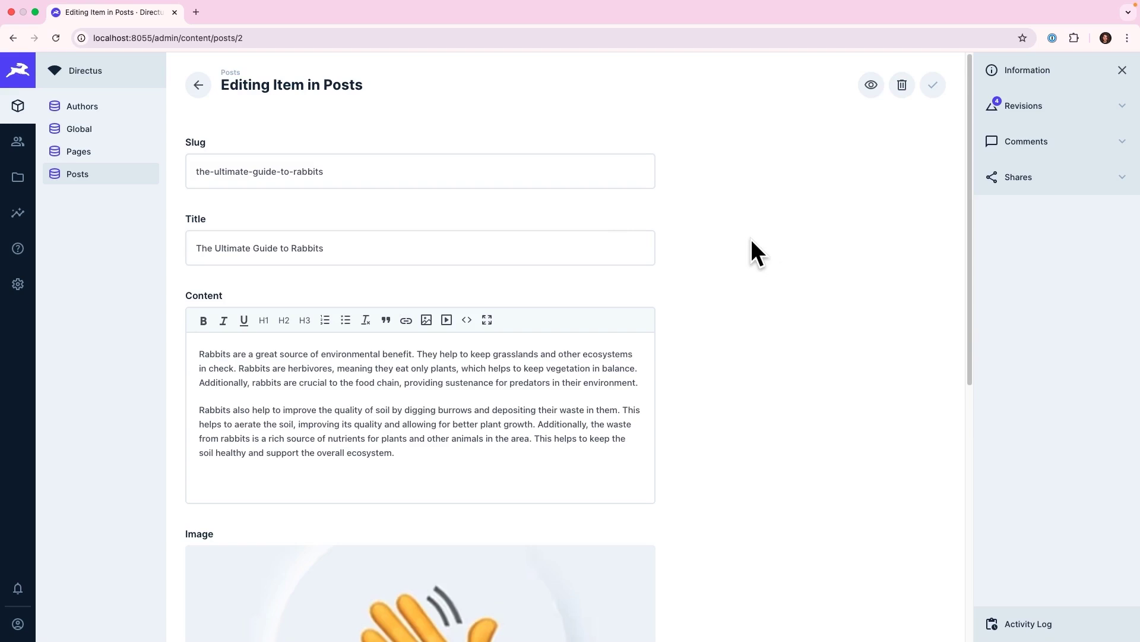
pyautogui.scroll(-10, 754, 244)
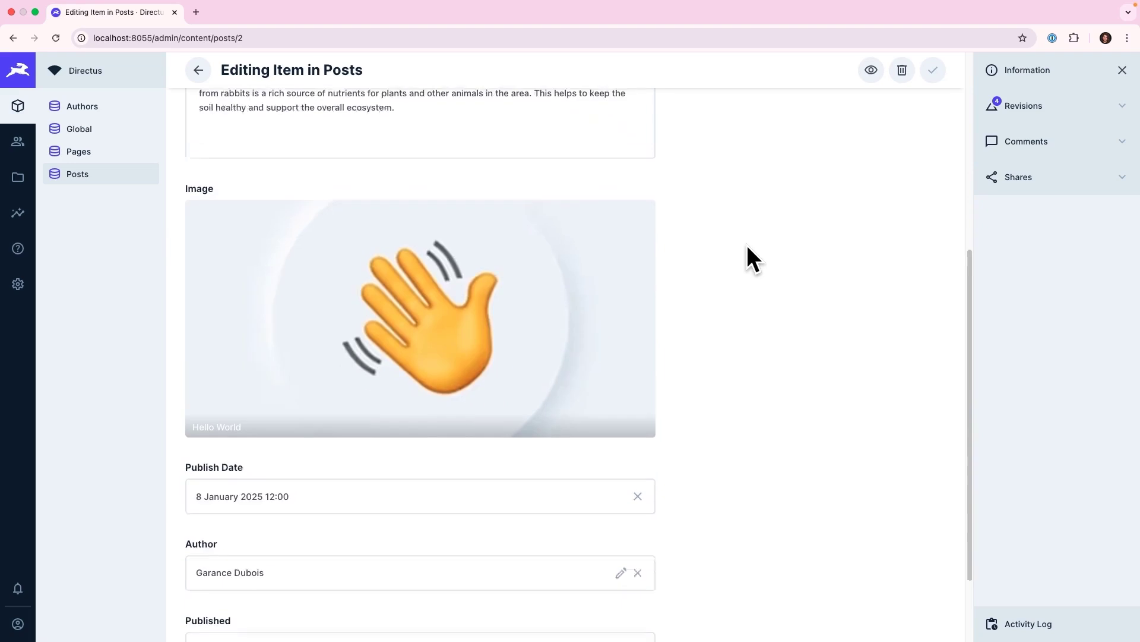
pyautogui.scroll(-1, 746, 244)
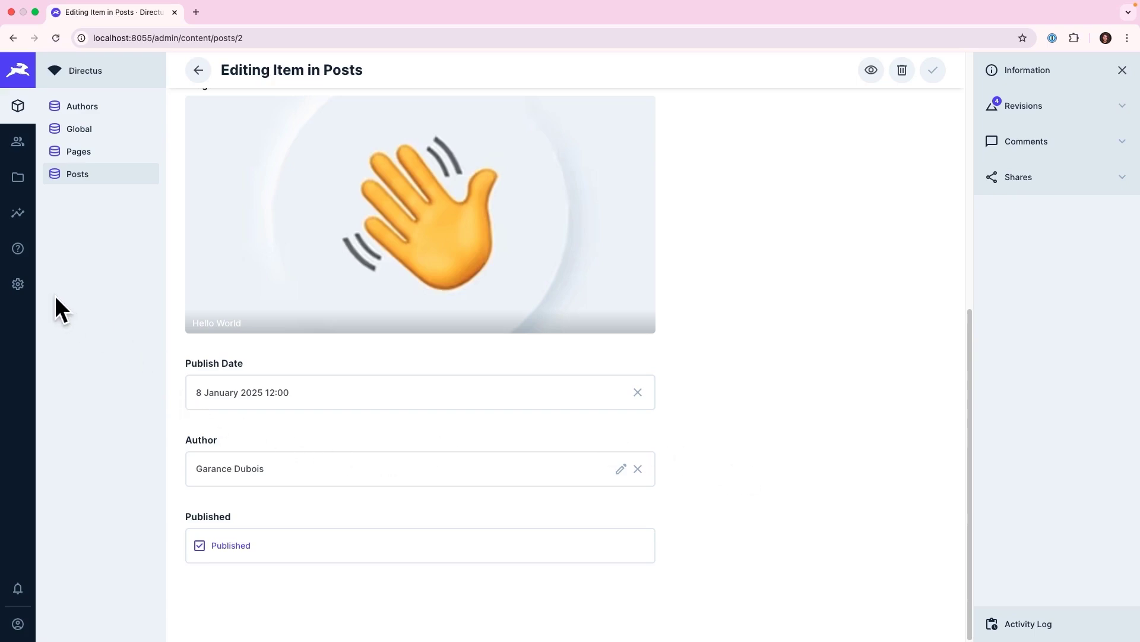
# Step: Start a new field of the relational Translations type in the posts collection's data model
pyautogui.click(18, 284)
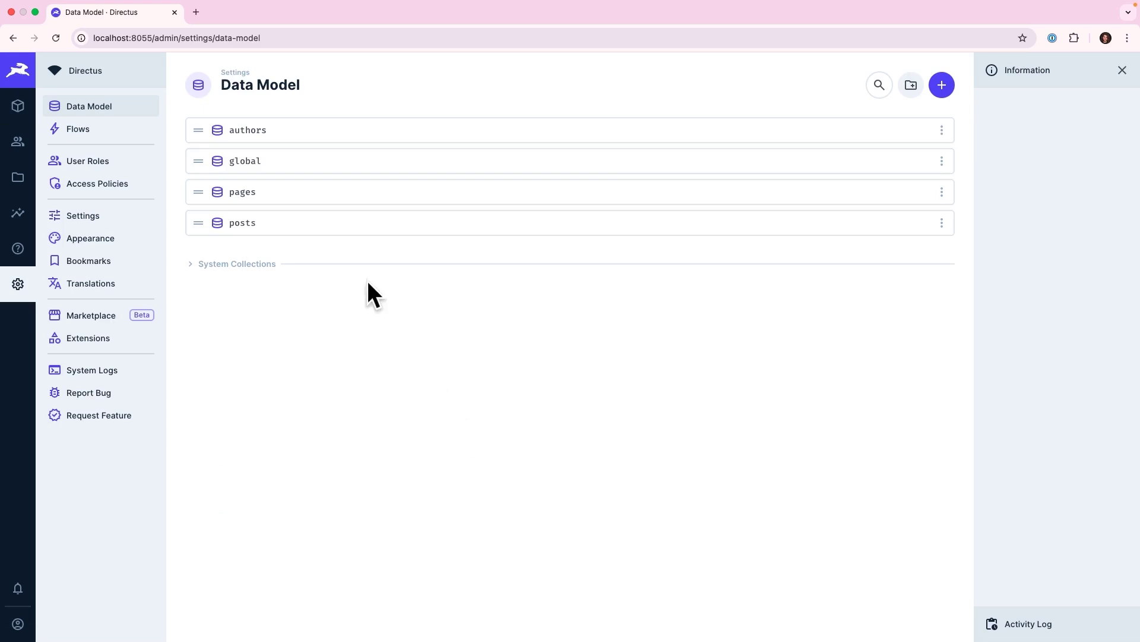
pyautogui.click(350, 226)
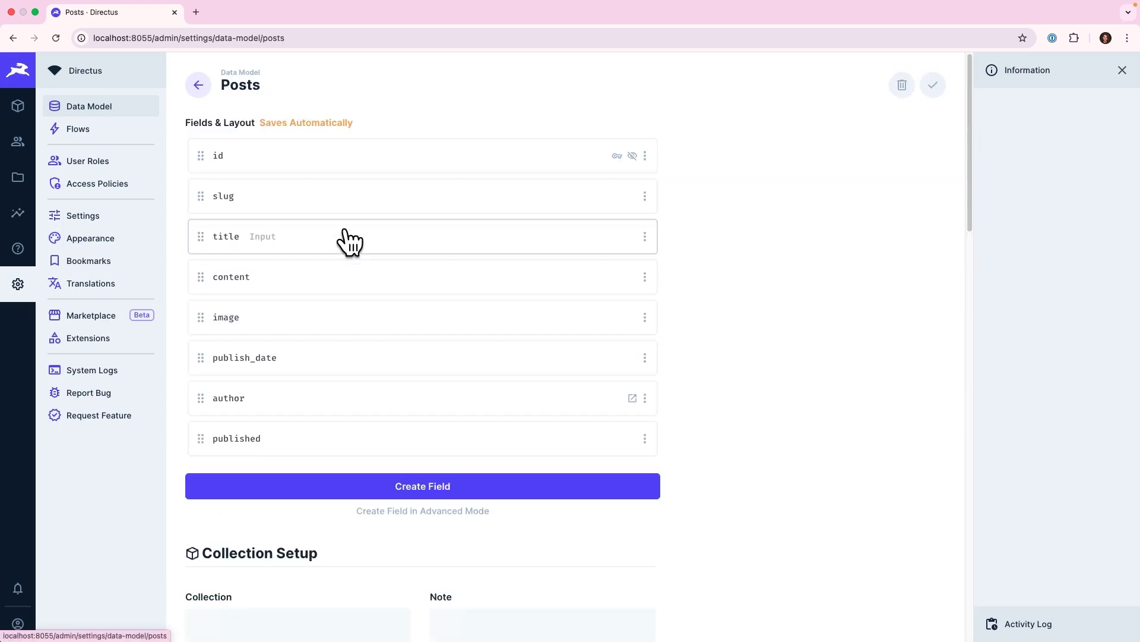
pyautogui.click(652, 492)
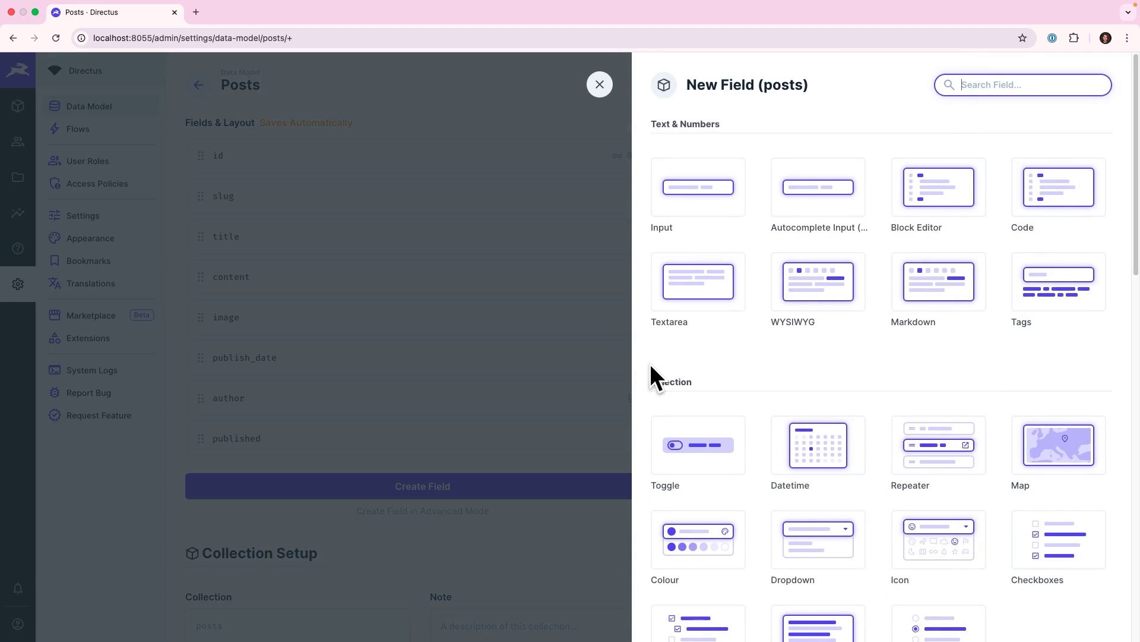
pyautogui.scroll(-3, 650, 363)
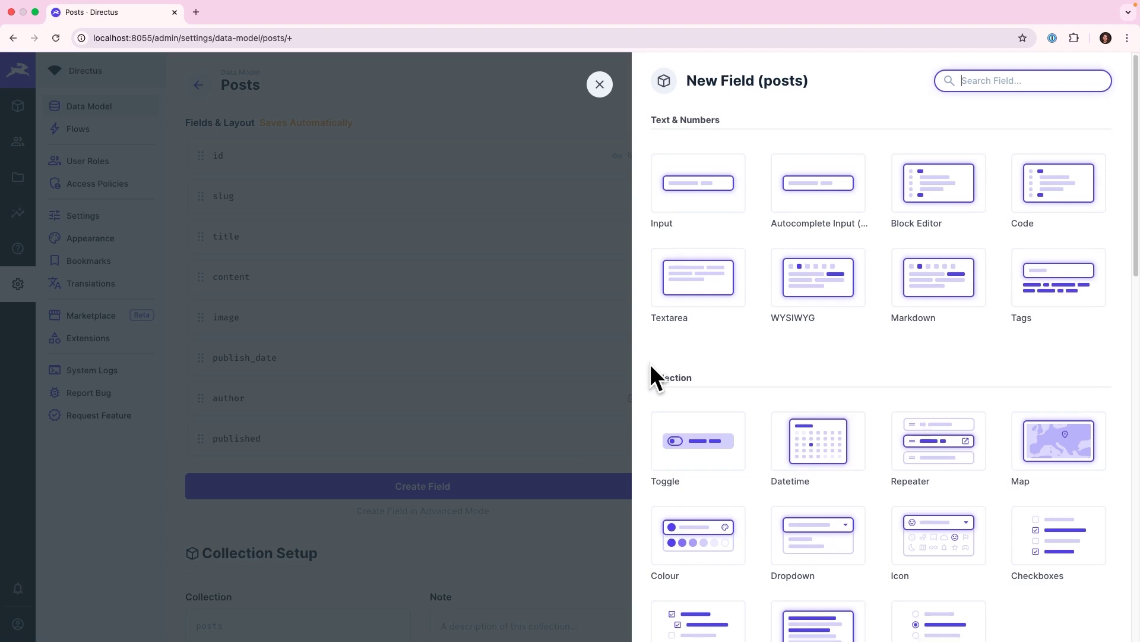
pyautogui.scroll(-6, 647, 363)
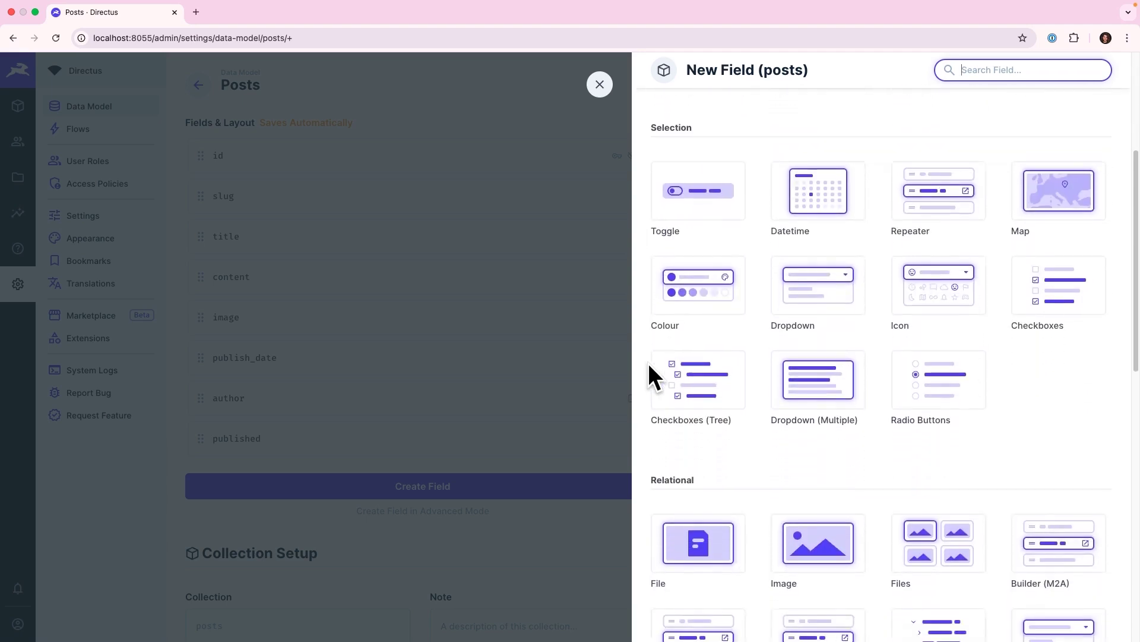
pyautogui.scroll(-3, 648, 362)
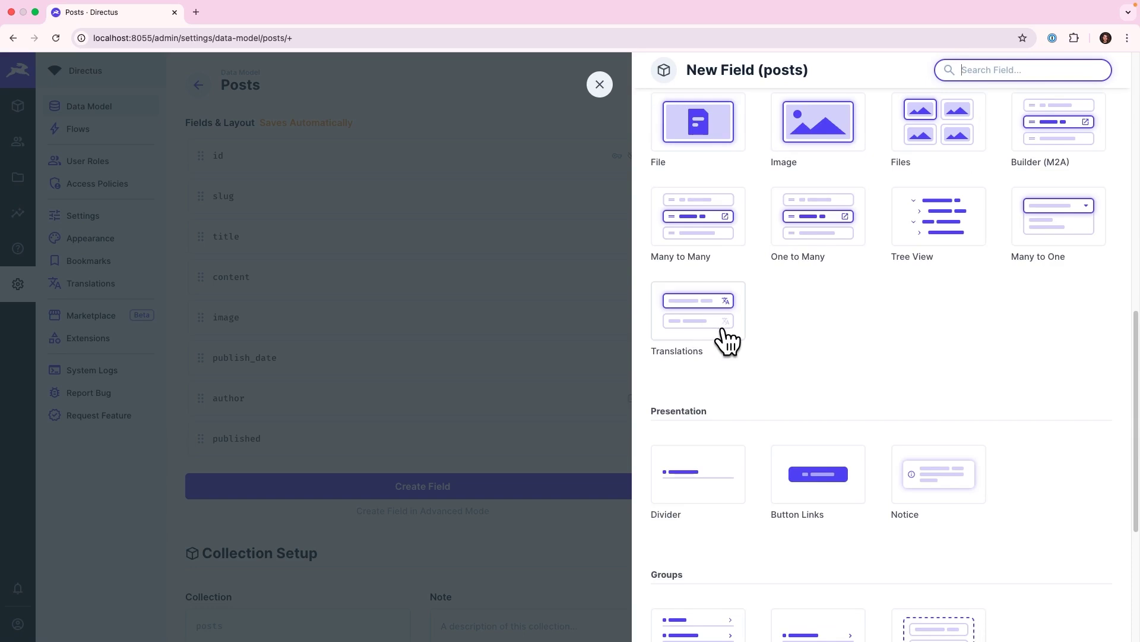
pyautogui.click(723, 329)
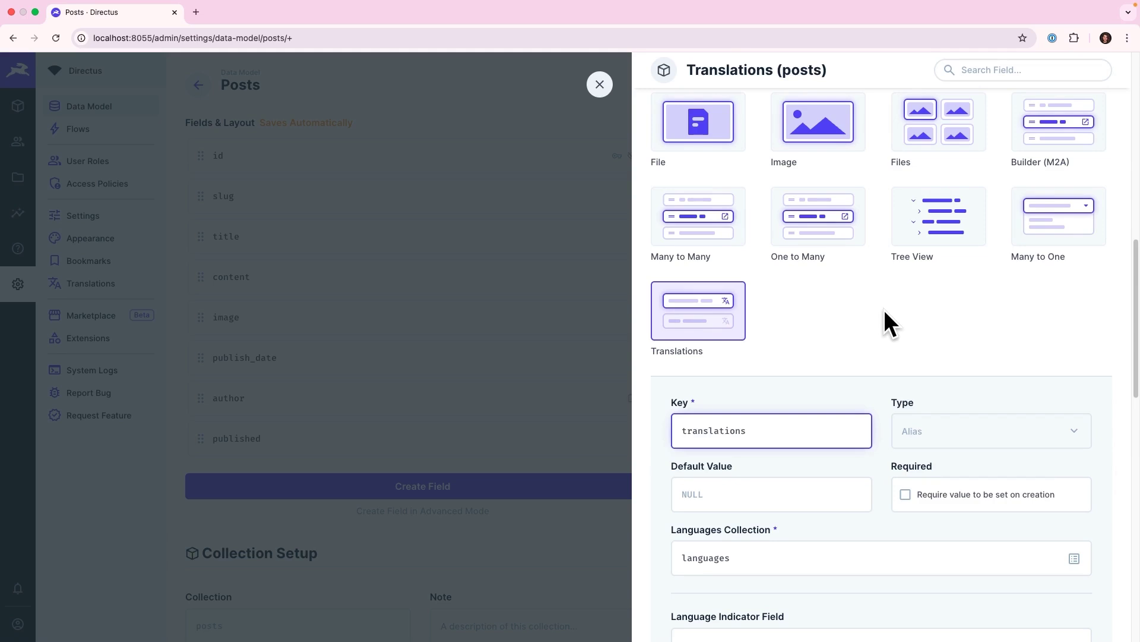
# Step: Set the translations field's default language to en-US, keep the languages collection, and save the field
pyautogui.scroll(-3, 885, 324)
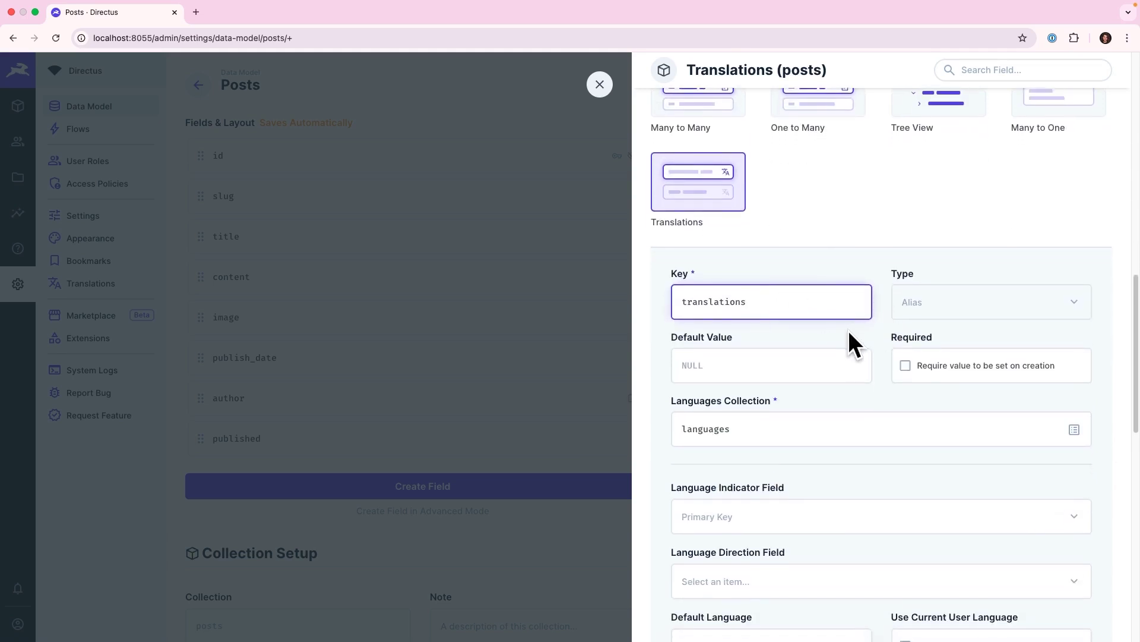
pyautogui.scroll(-1, 848, 330)
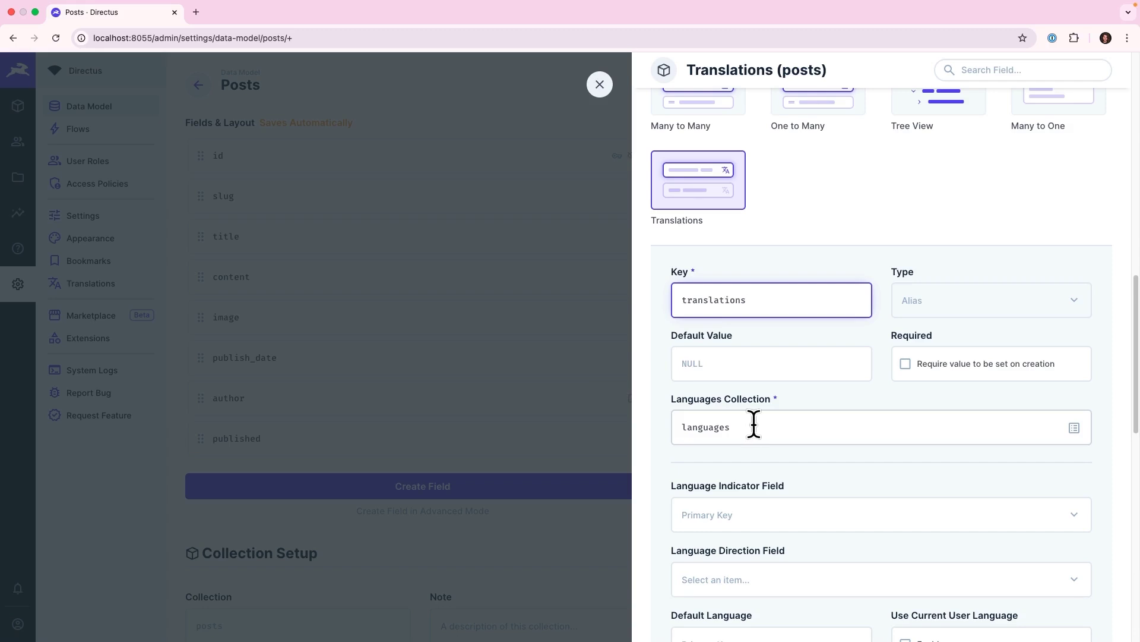
pyautogui.scroll(-3, 803, 447)
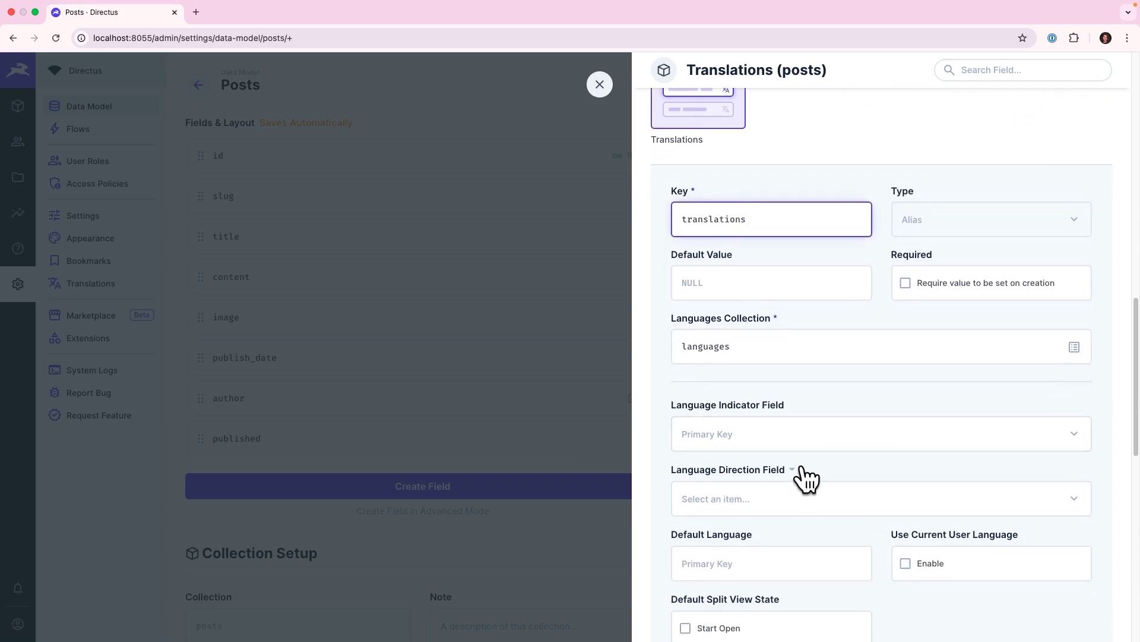
pyautogui.scroll(-2, 805, 479)
pyautogui.click(826, 528)
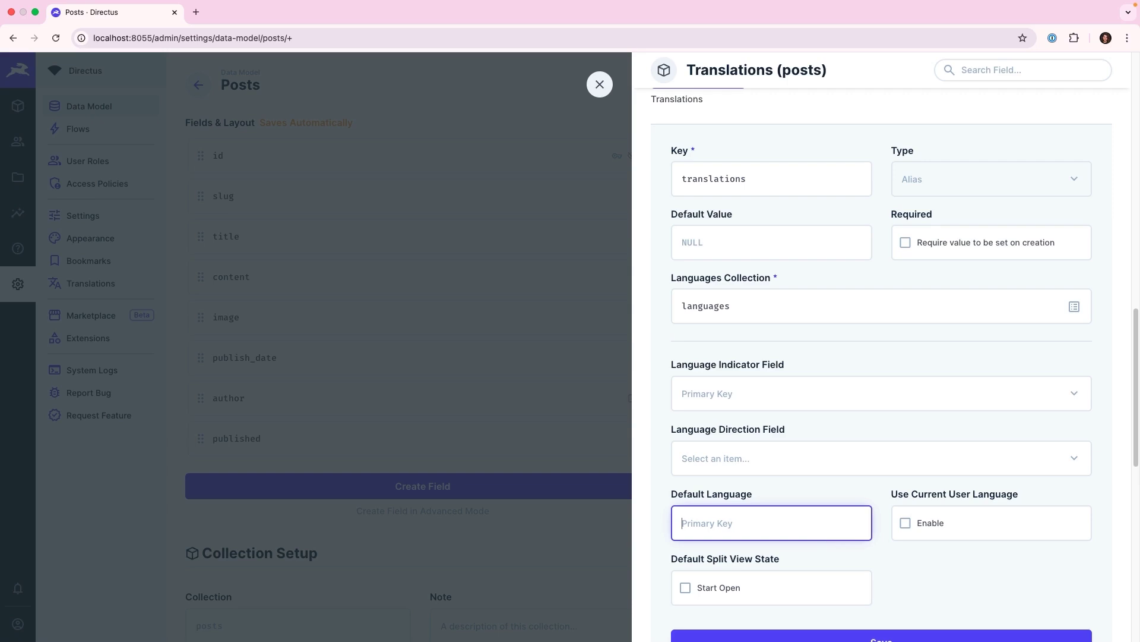
pyautogui.write('en-US')
pyautogui.scroll(-2, 761, 434)
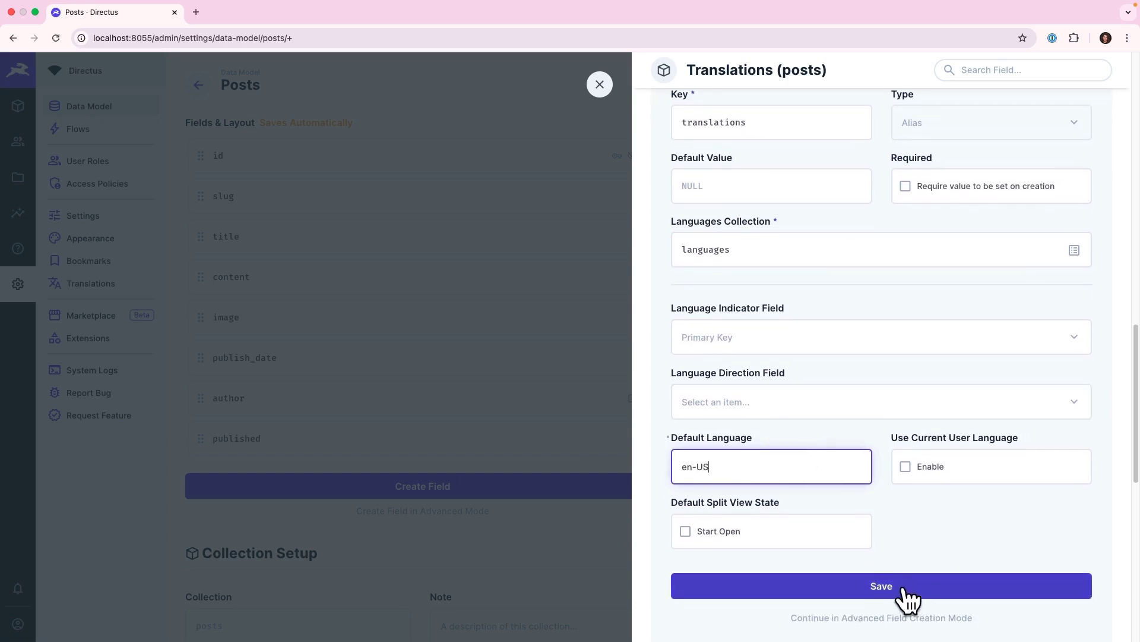
pyautogui.click(902, 587)
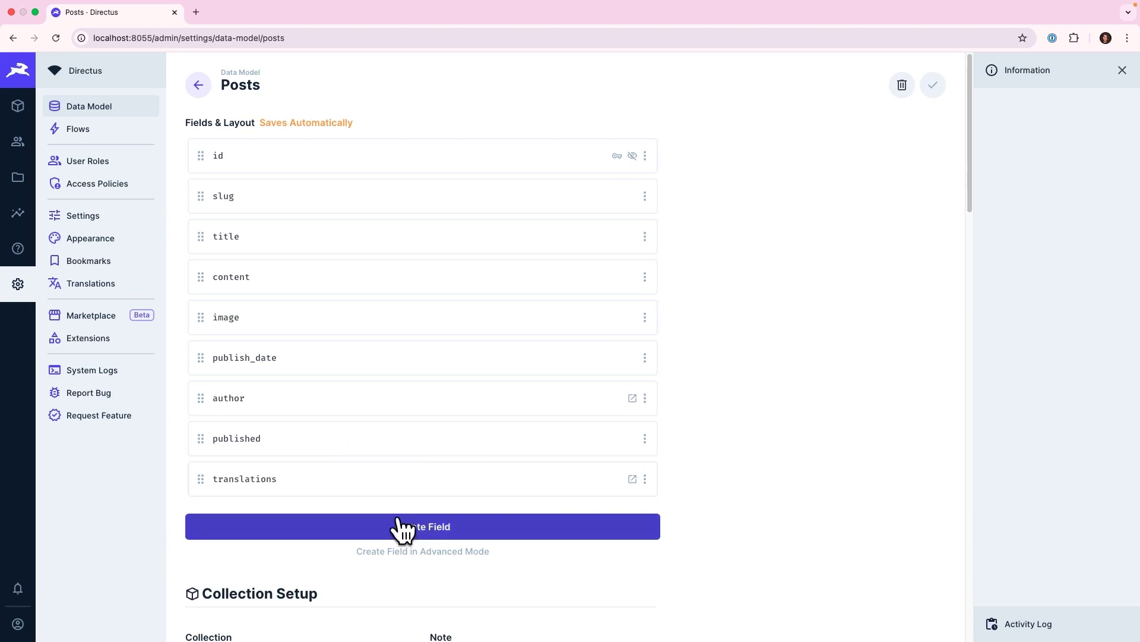
# Step: Inspect the fields of the languages and posts_translations collections in the data model
pyautogui.click(138, 114)
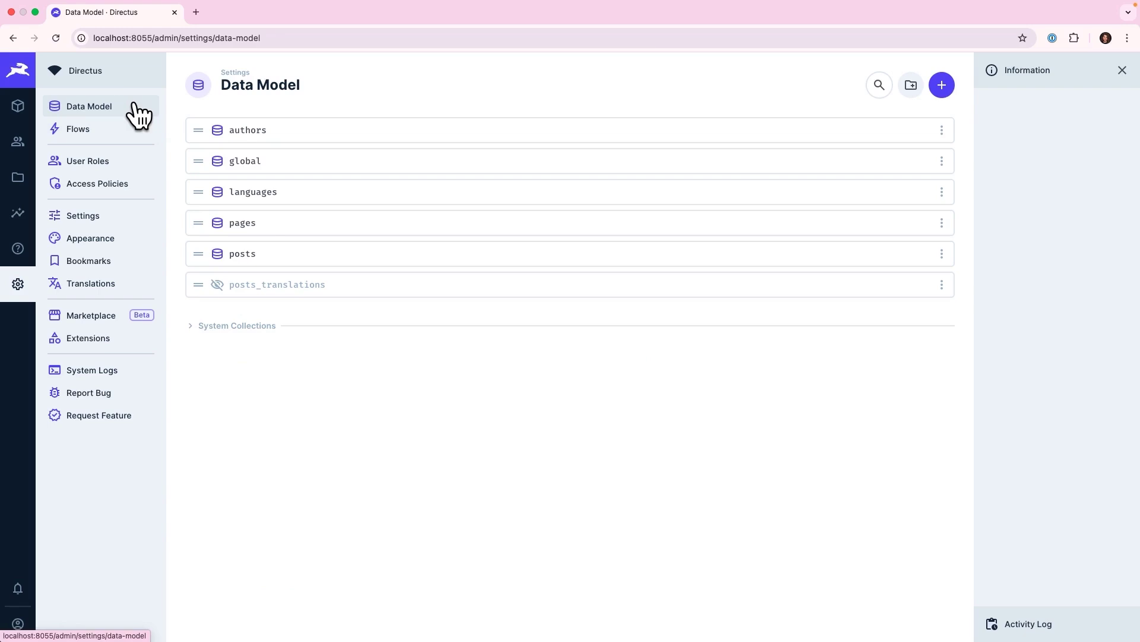
pyautogui.click(290, 208)
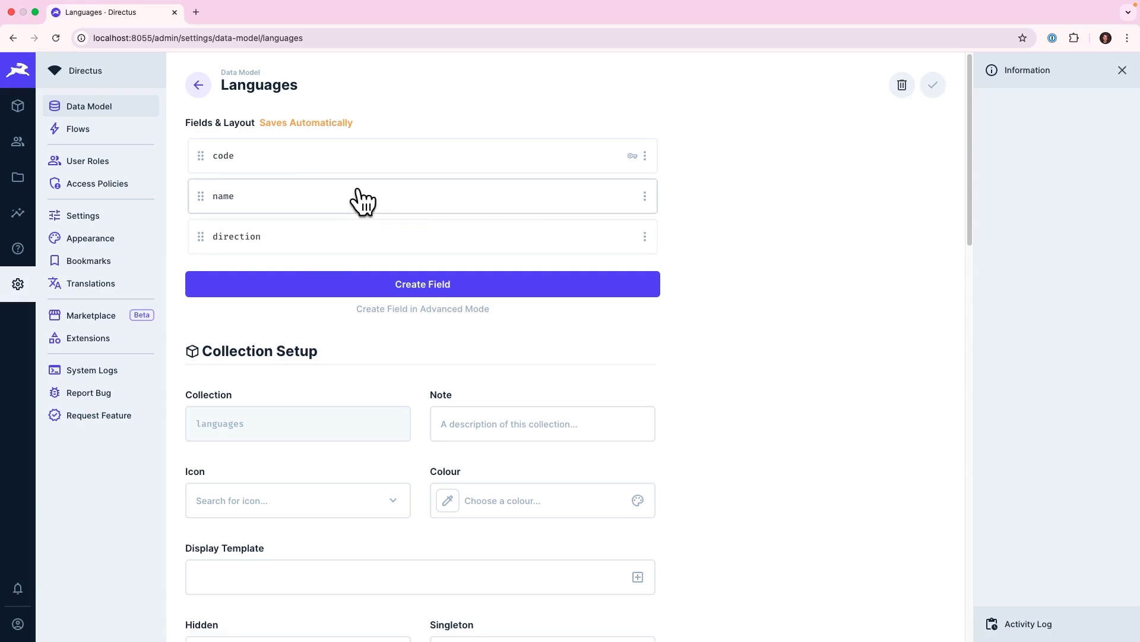
pyautogui.click(201, 87)
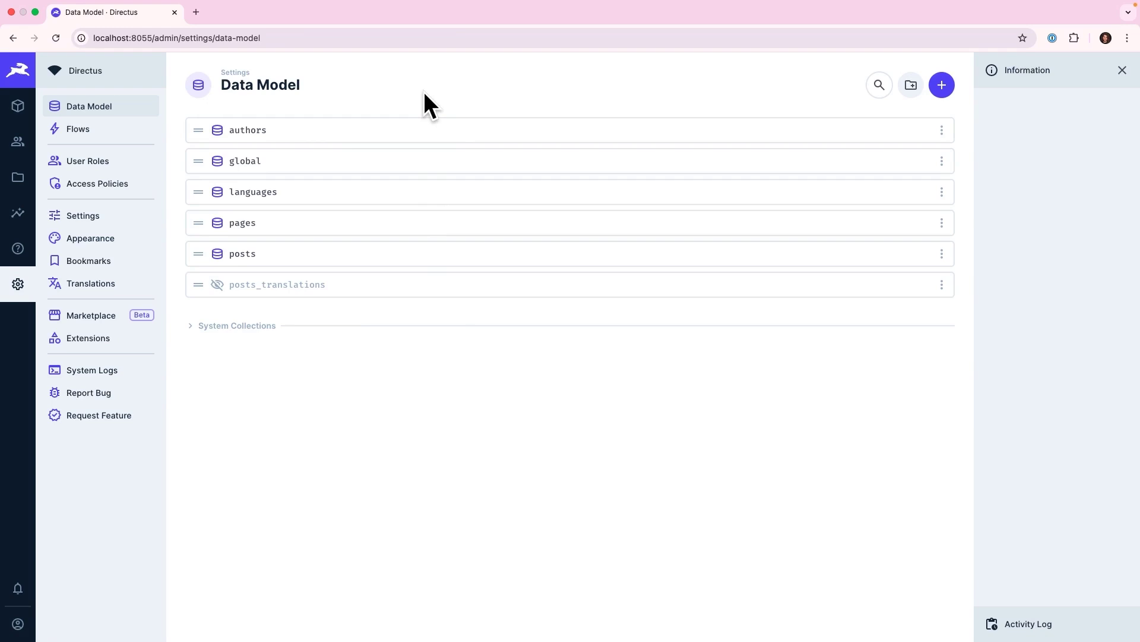
pyautogui.click(274, 291)
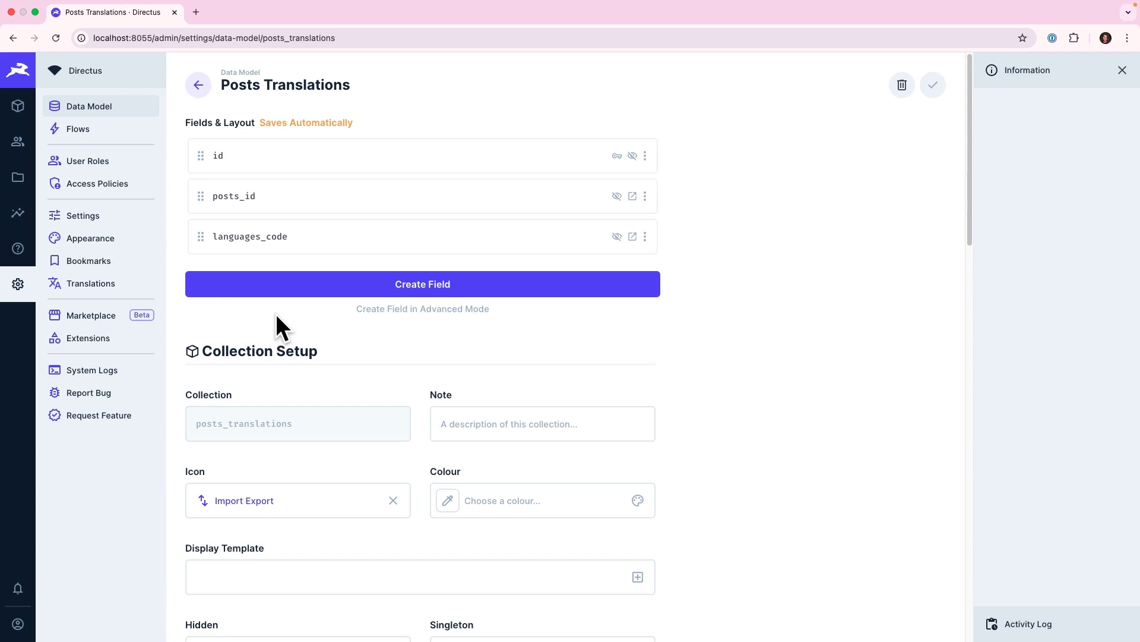
# Step: Check the Translations section of the post "The Ultimate Guide to Rabbits"
pyautogui.click(18, 105)
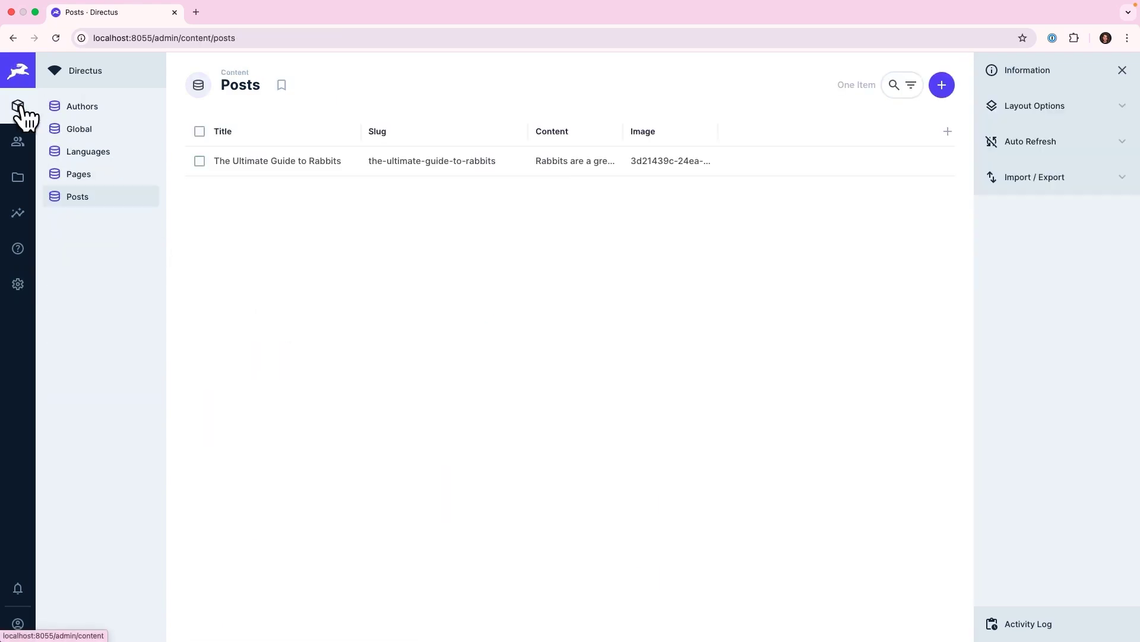
pyautogui.click(406, 178)
pyautogui.scroll(-10, 727, 249)
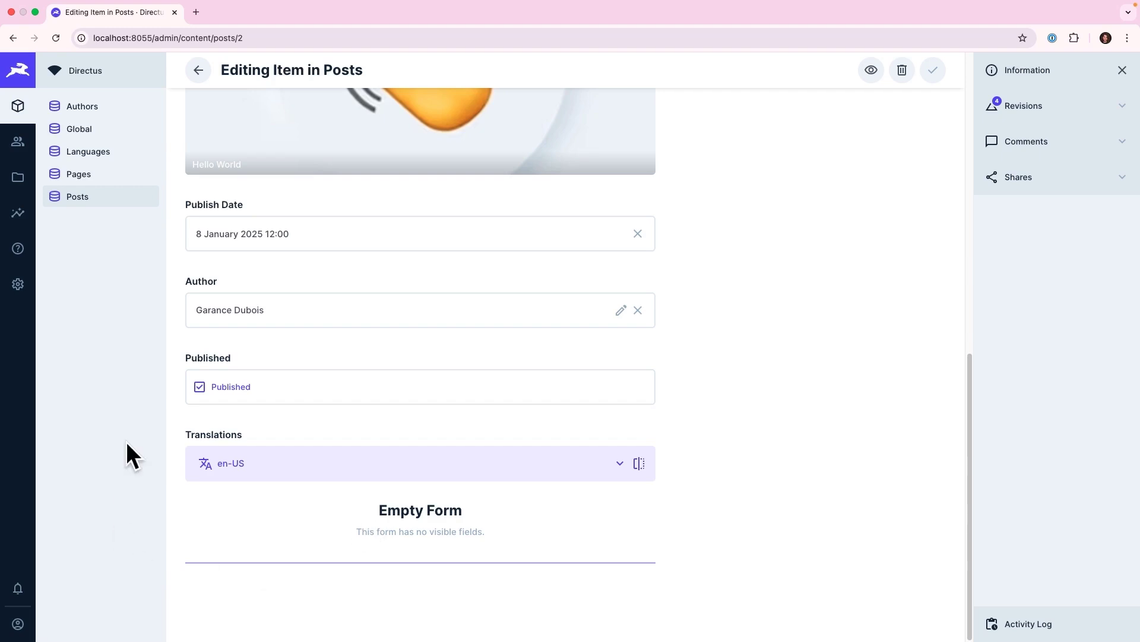
# Step: Add an Input field with the key title to the posts_translations collection and save it
pyautogui.click(28, 290)
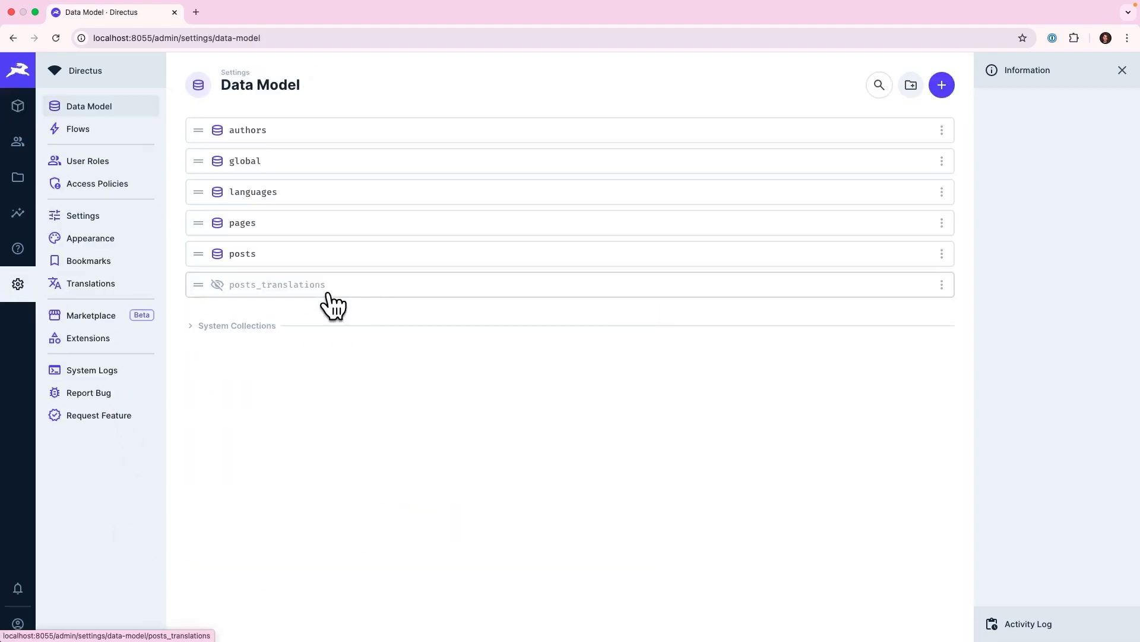
pyautogui.click(334, 304)
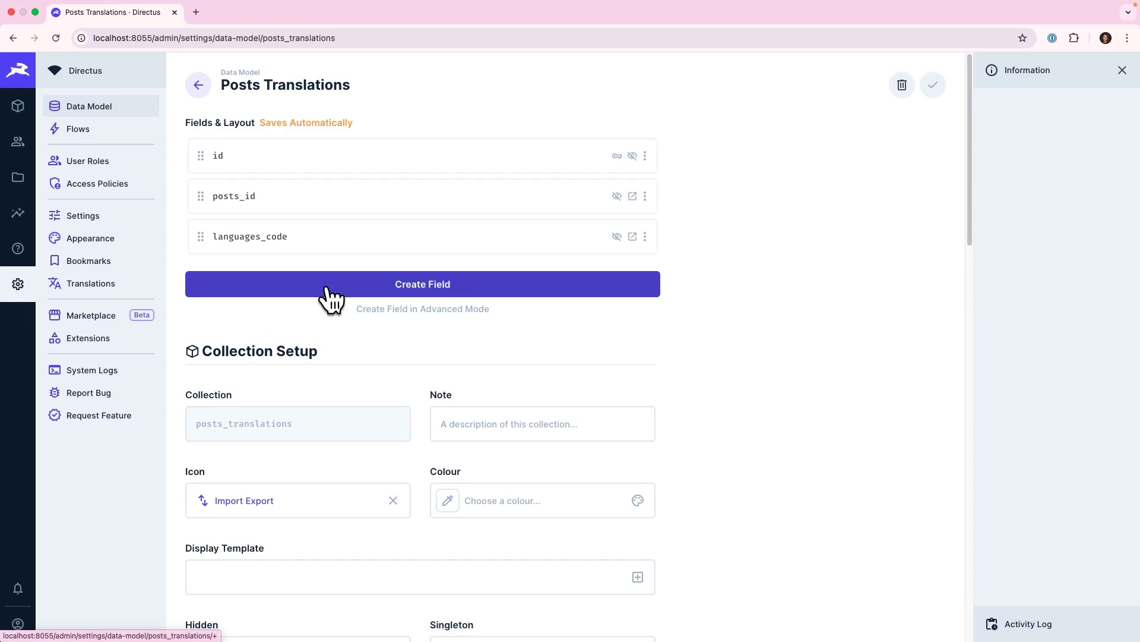
pyautogui.click(326, 288)
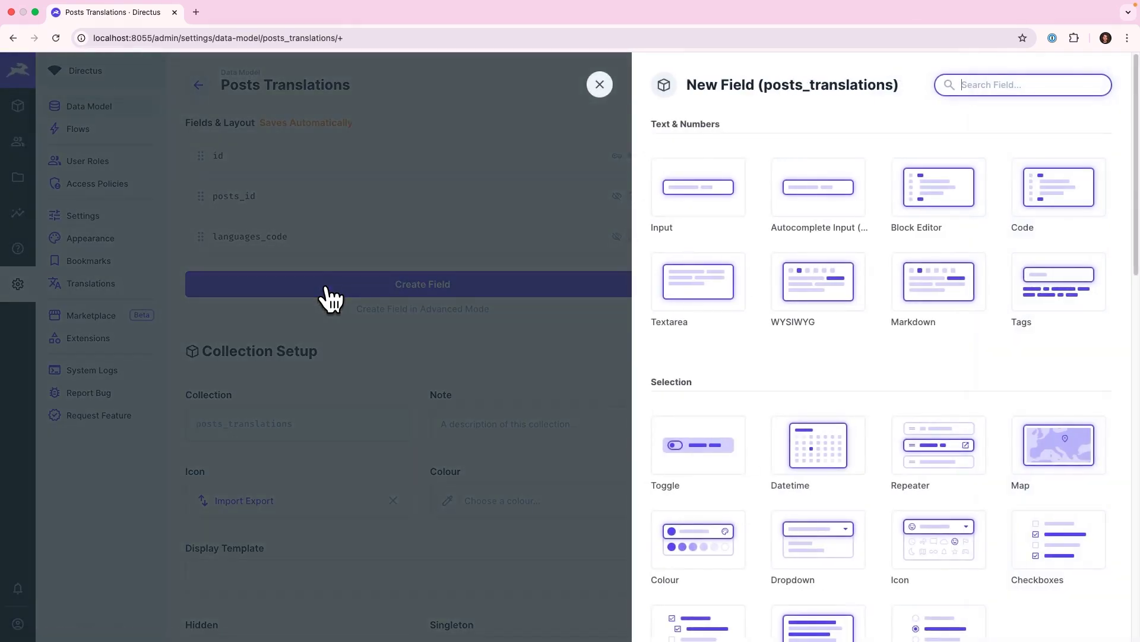
pyautogui.click(683, 211)
pyautogui.write('title')
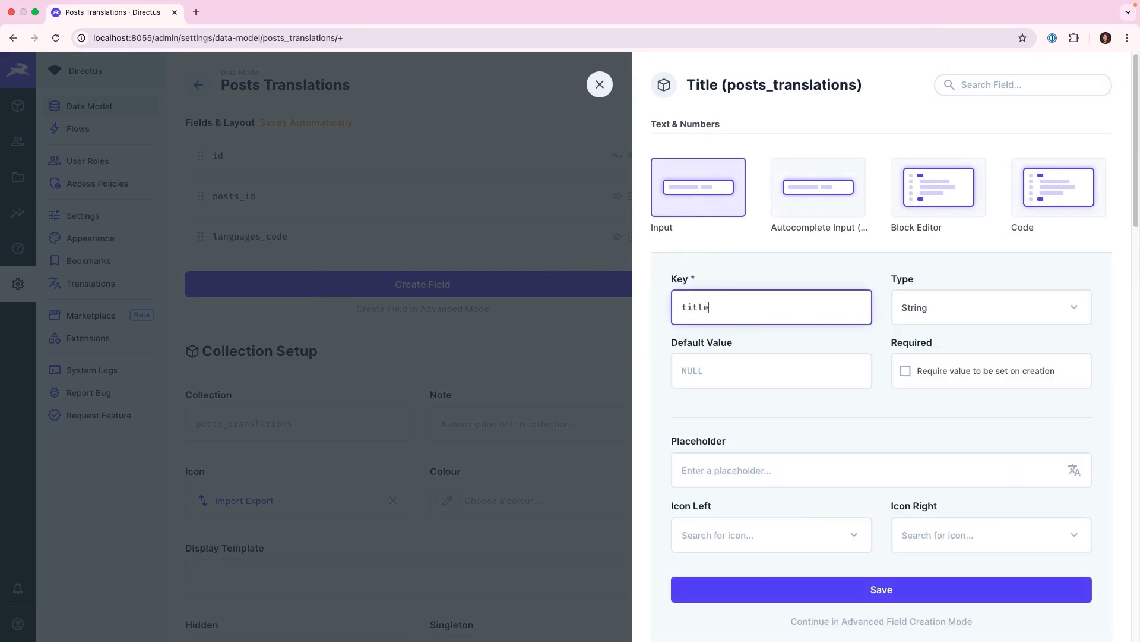
pyautogui.click(796, 597)
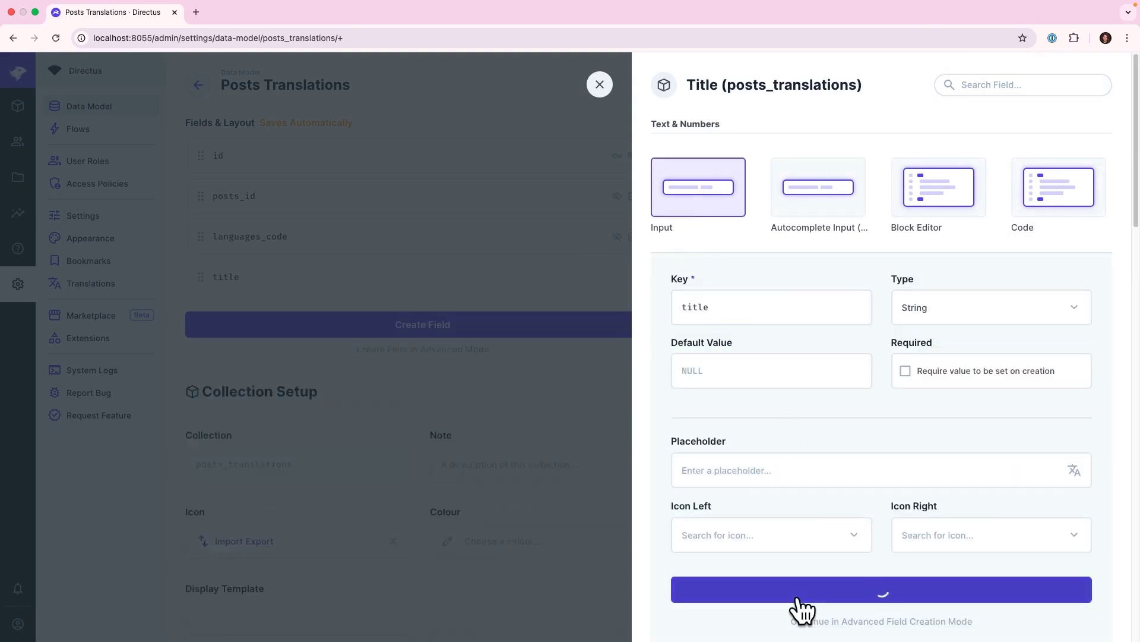
# Step: Add a WYSIWYG field with the key content to the posts_translations collection and save it
pyautogui.click(582, 339)
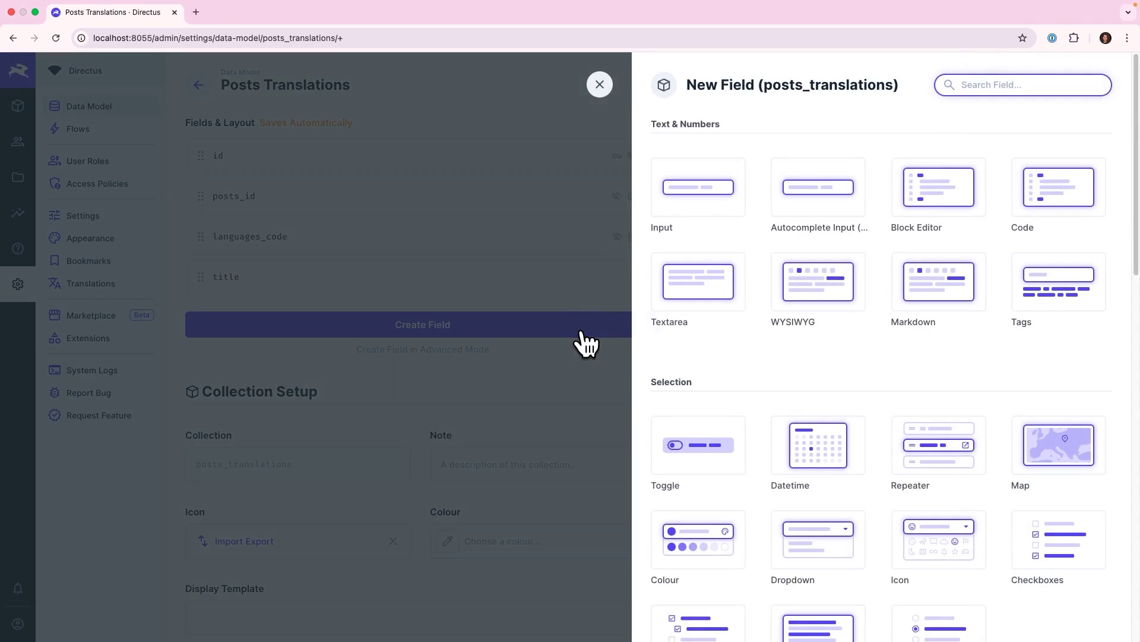
pyautogui.click(818, 300)
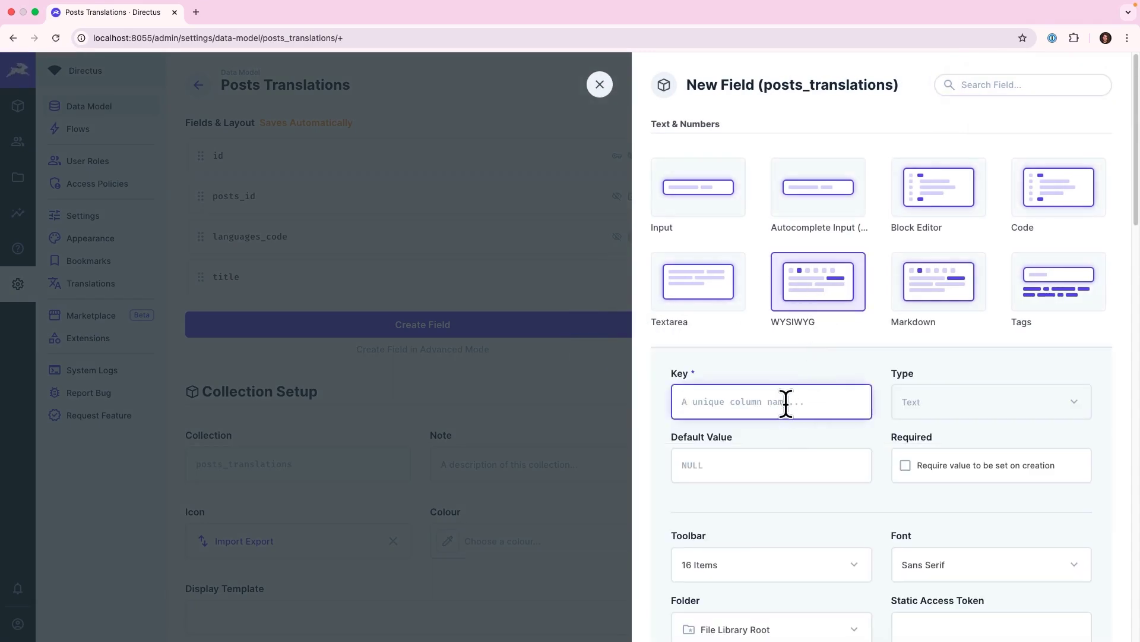
pyautogui.write('content')
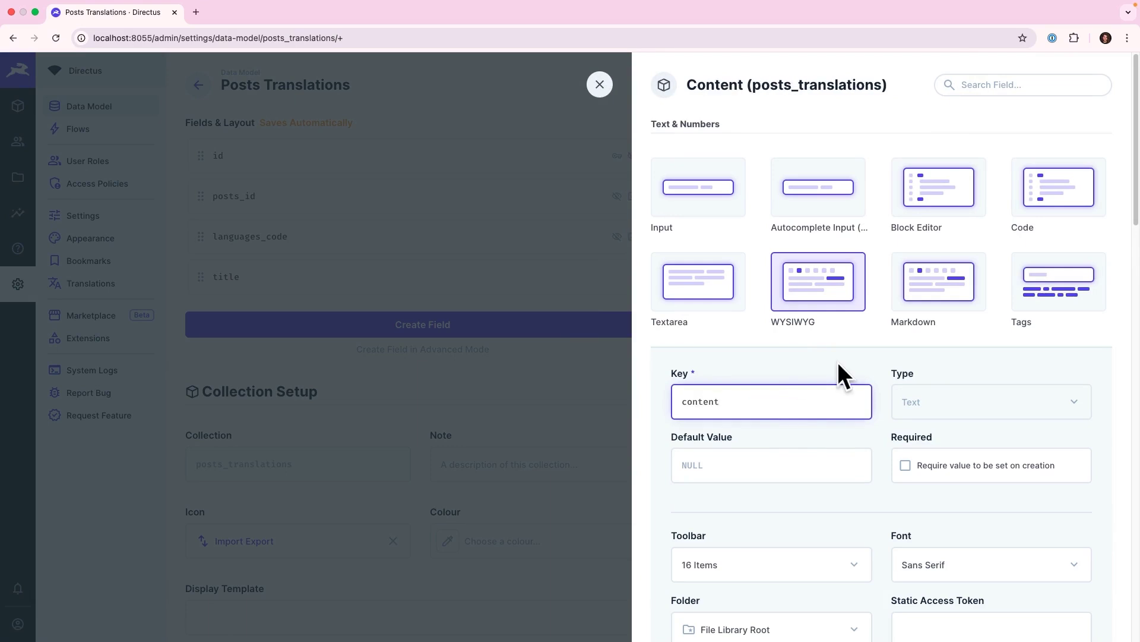
pyautogui.scroll(-1, 837, 362)
pyautogui.scroll(-2, 833, 360)
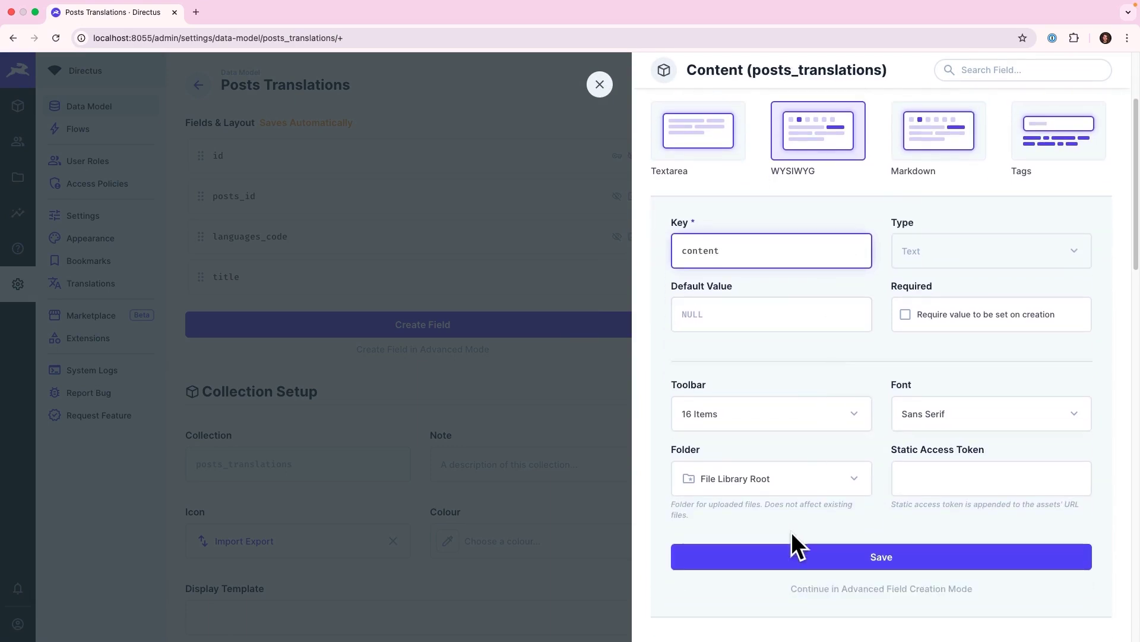
pyautogui.click(792, 561)
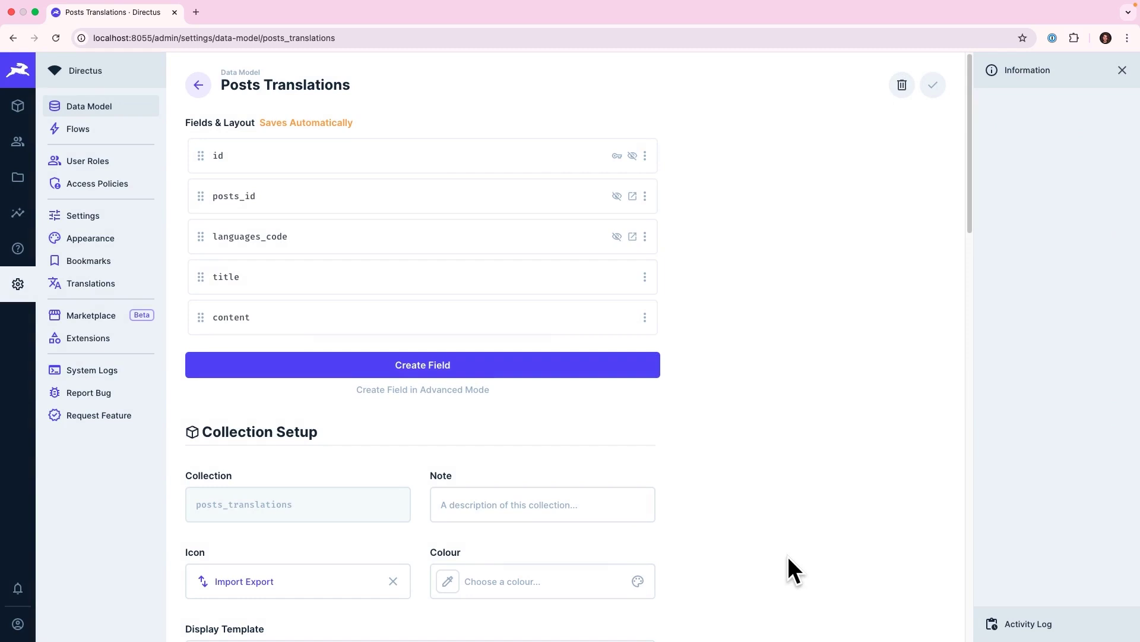
# Step: Open the post "The Ultimate Guide to Rabbits" and check the title and content fields in its Translations section
pyautogui.click(18, 107)
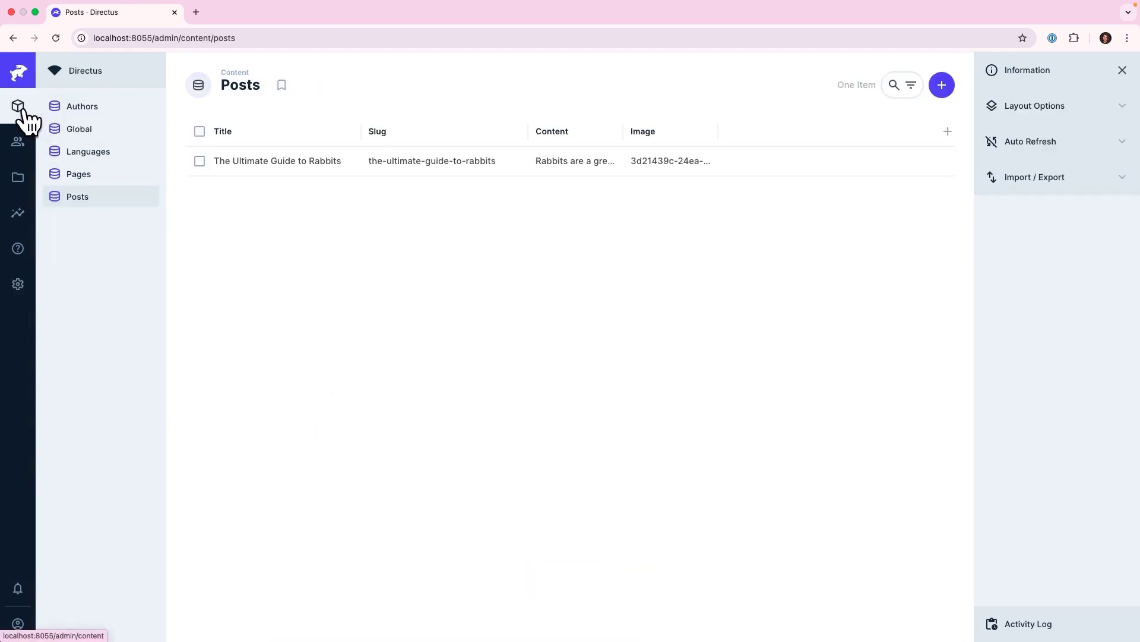
pyautogui.click(315, 168)
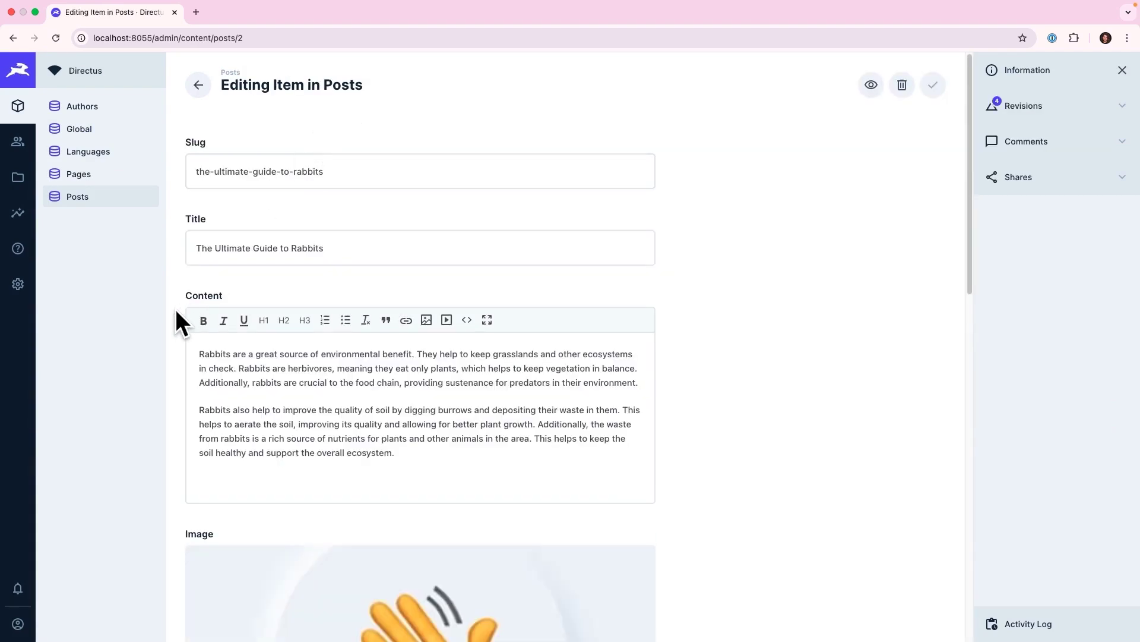
pyautogui.scroll(-3, 174, 313)
pyautogui.scroll(-6, 174, 318)
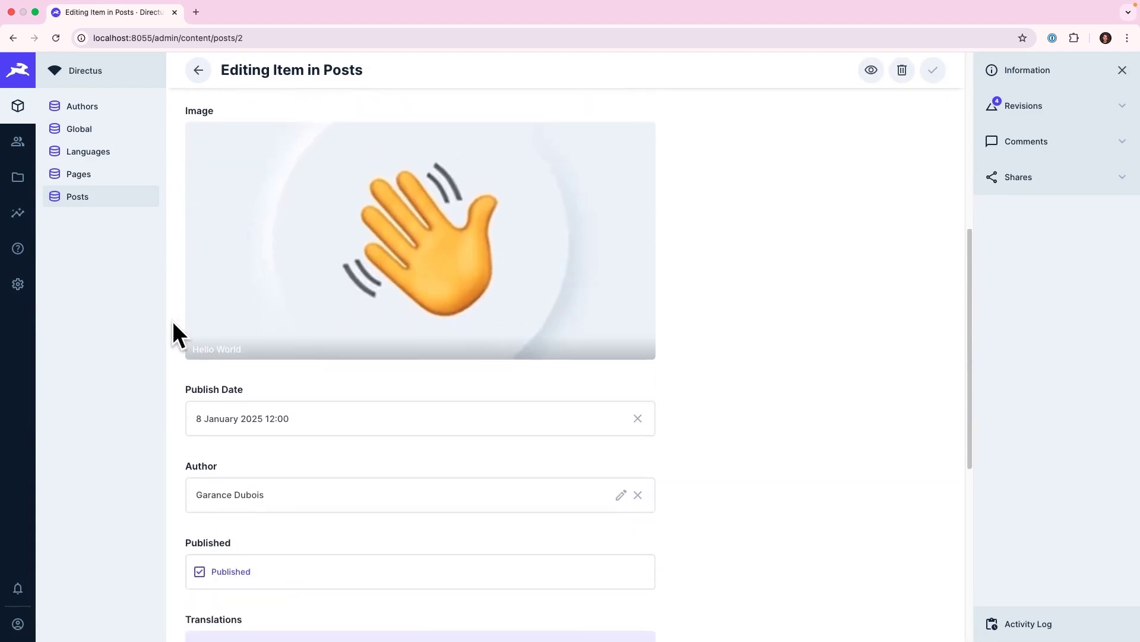
pyautogui.scroll(-5, 173, 322)
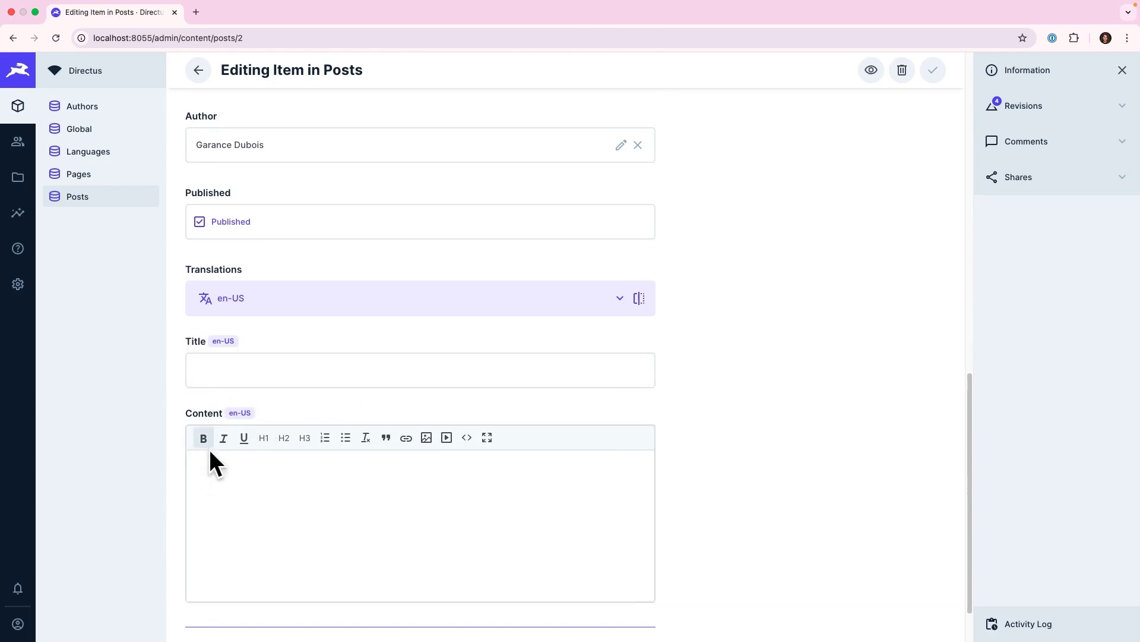
# Step: Copy the post's main title, "The Ultimate Guide to Rabbits", into the en-US translation's Title field
pyautogui.scroll(11, 174, 375)
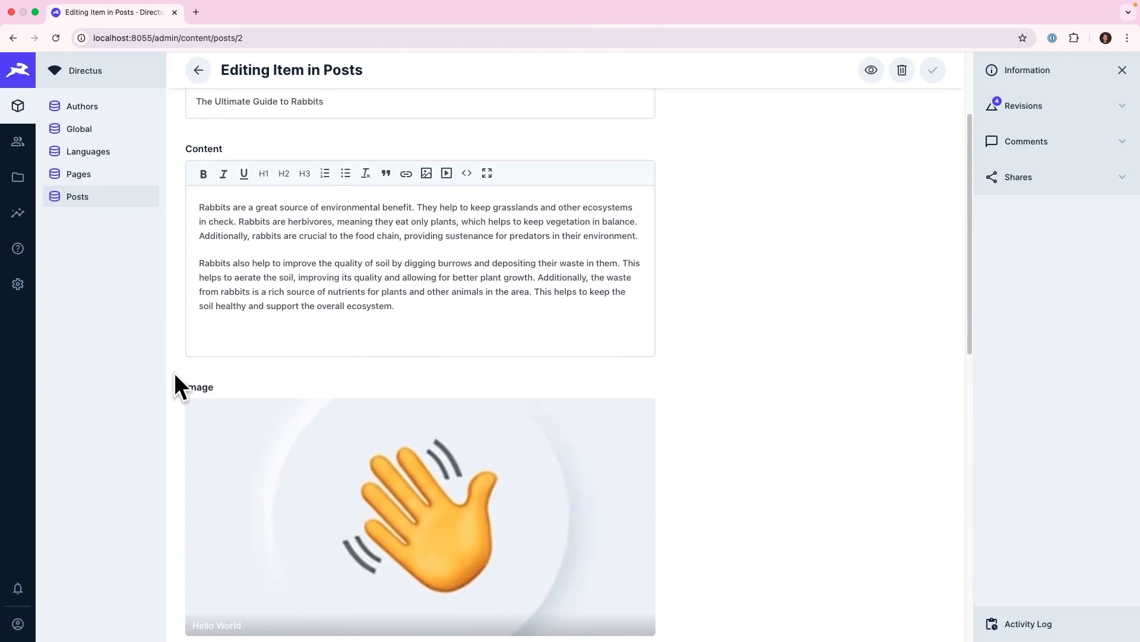
pyautogui.tripleClick(234, 100)
pyautogui.hotkey('ctrl', 'c')
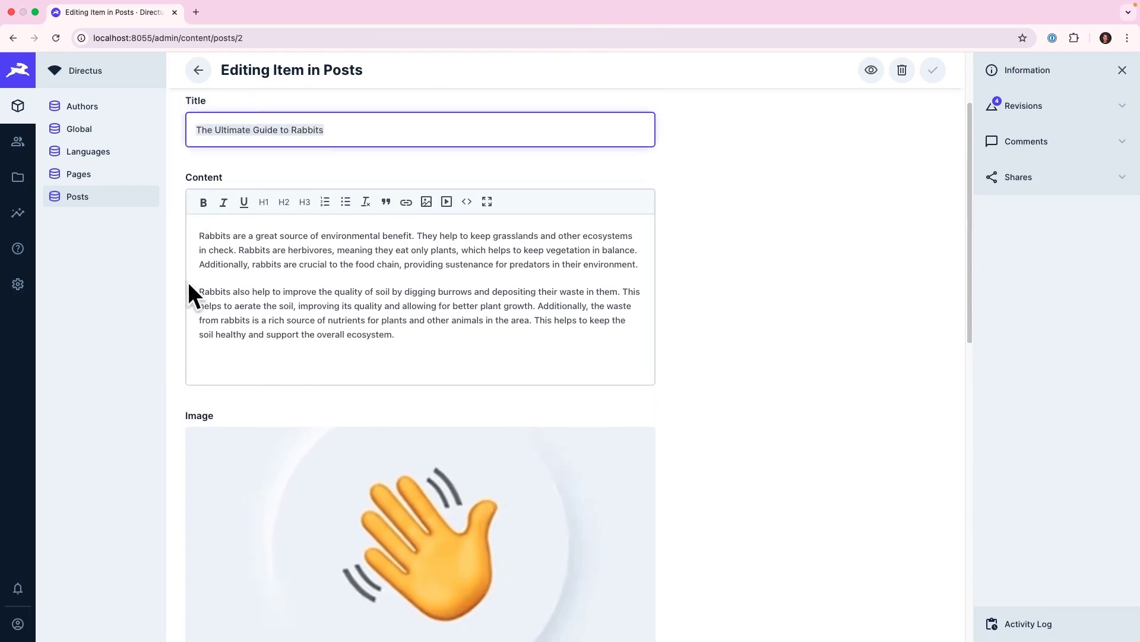
pyautogui.scroll(-8, 184, 297)
pyautogui.click(211, 465)
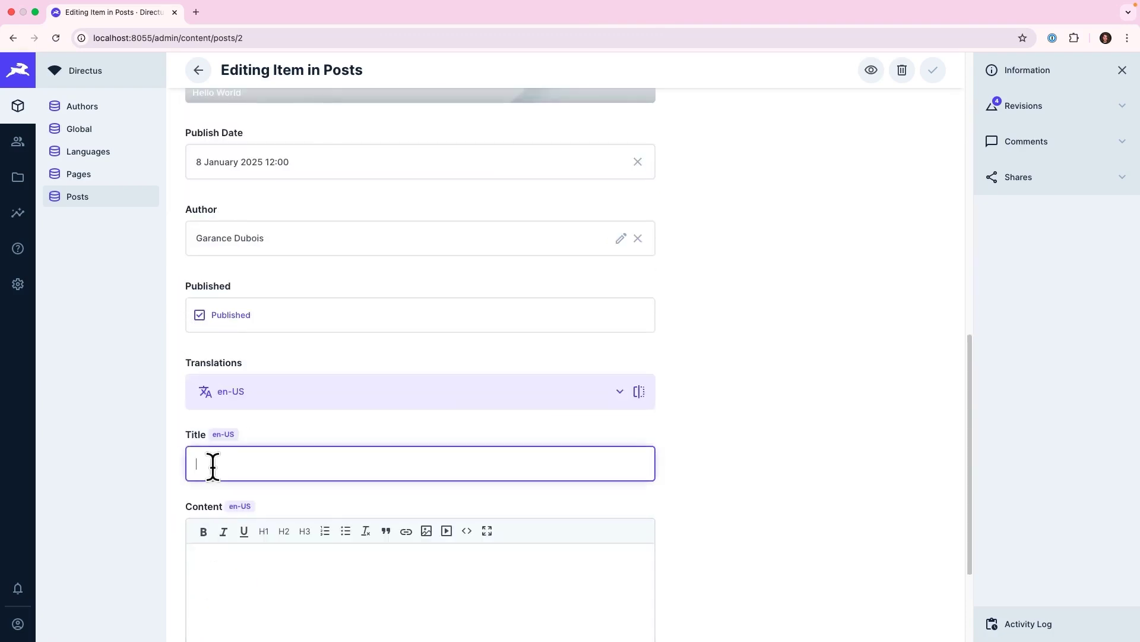
pyautogui.hotkey('ctrl', 'v')
# Step: Copy the post's entire main content into the en-US translation's Content field
pyautogui.scroll(8, 179, 410)
pyautogui.click(250, 252)
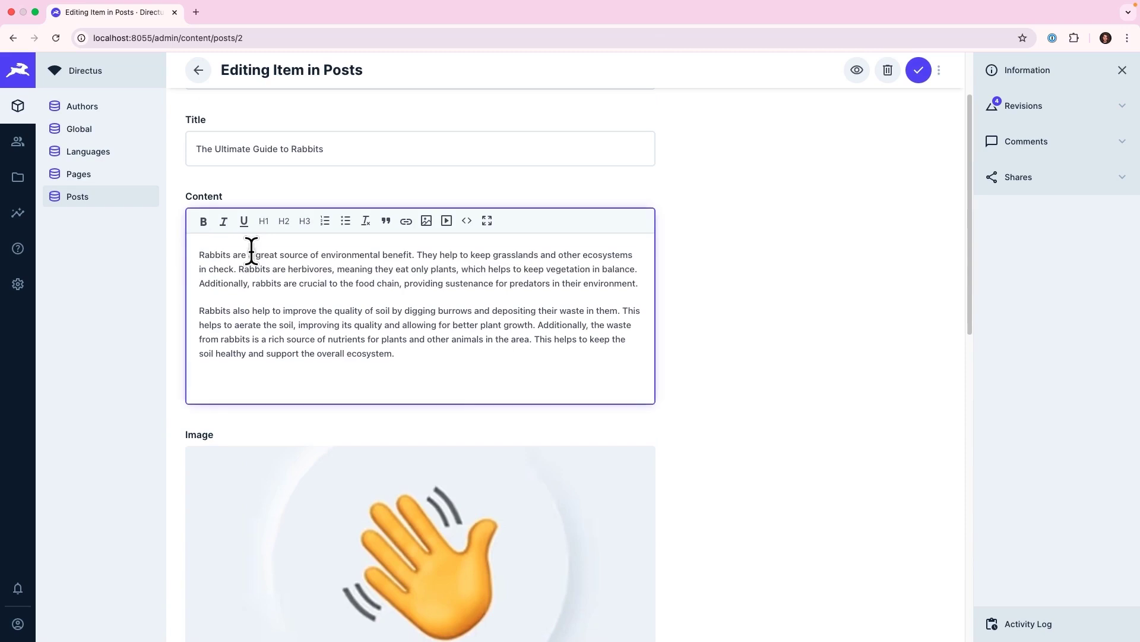
pyautogui.hotkey('ctrl', 'a')
pyautogui.hotkey('ctrl', 'c')
pyautogui.scroll(-10, 173, 330)
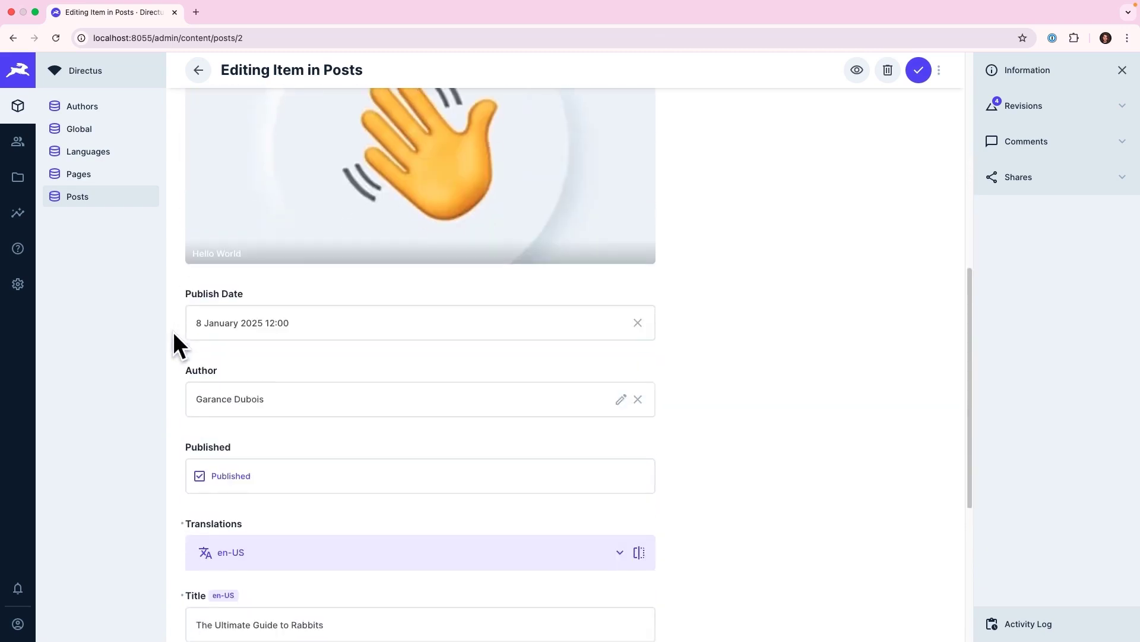
pyautogui.scroll(-3, 193, 523)
pyautogui.click(217, 525)
pyautogui.hotkey('ctrl', 'v')
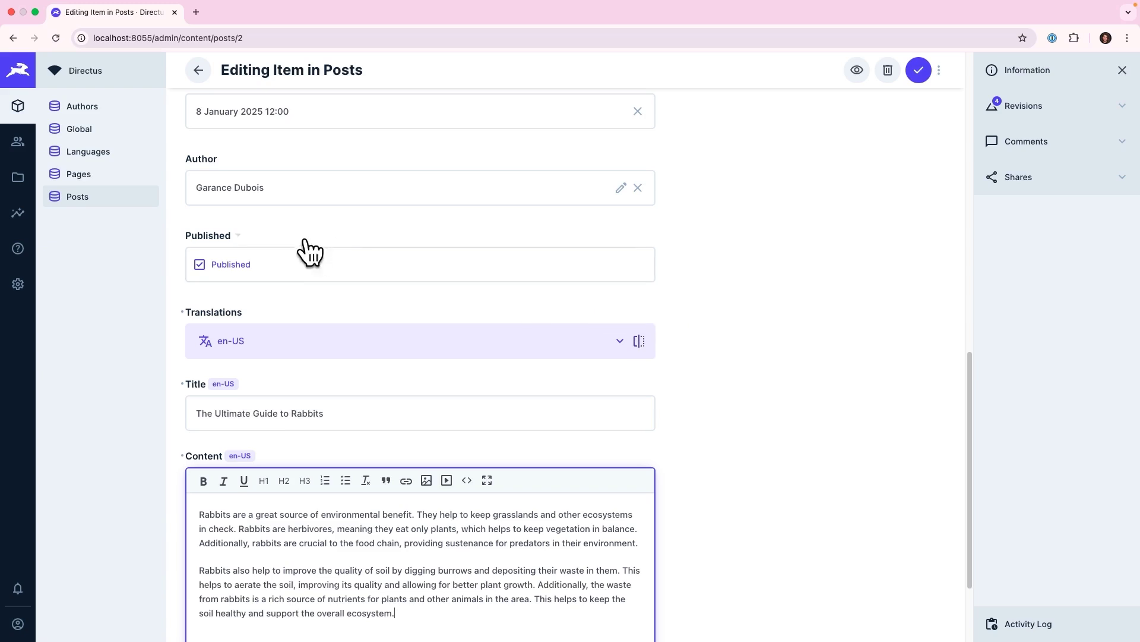
# Step: Show the fr-FR translation beside en-US and set its title to "Le guide ultime des lapins"
pyautogui.click(640, 342)
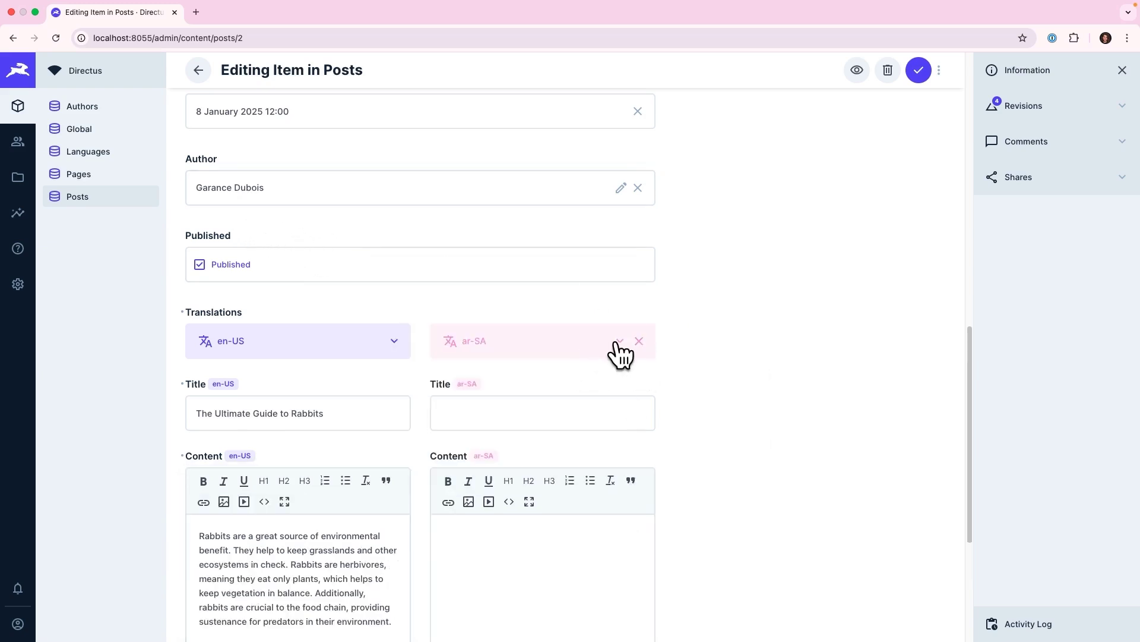
pyautogui.click(618, 343)
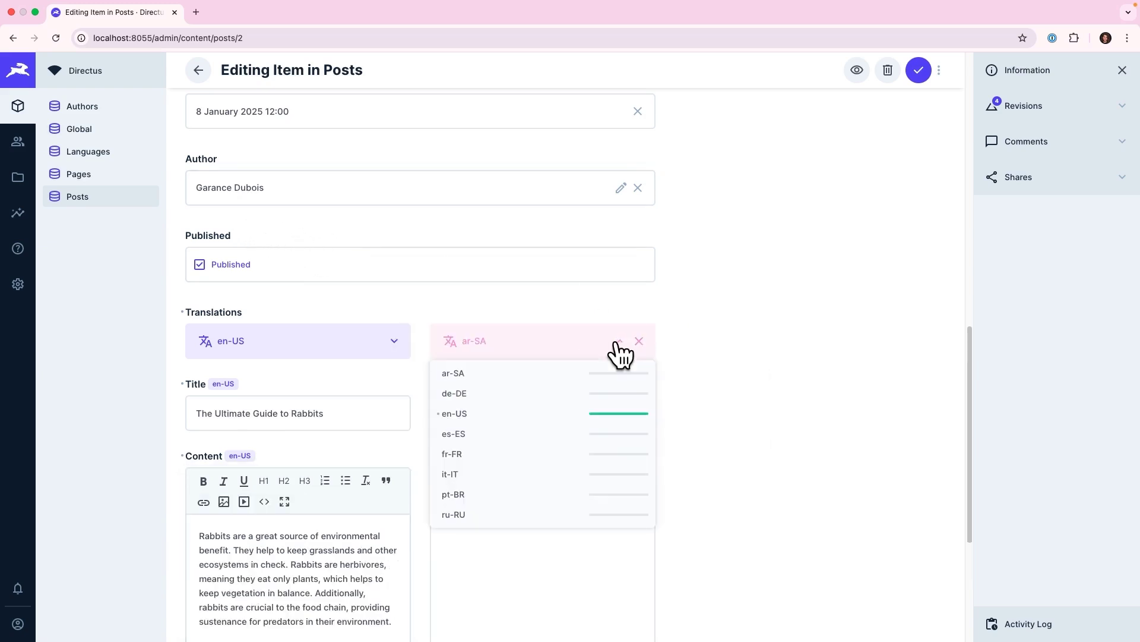
pyautogui.click(463, 456)
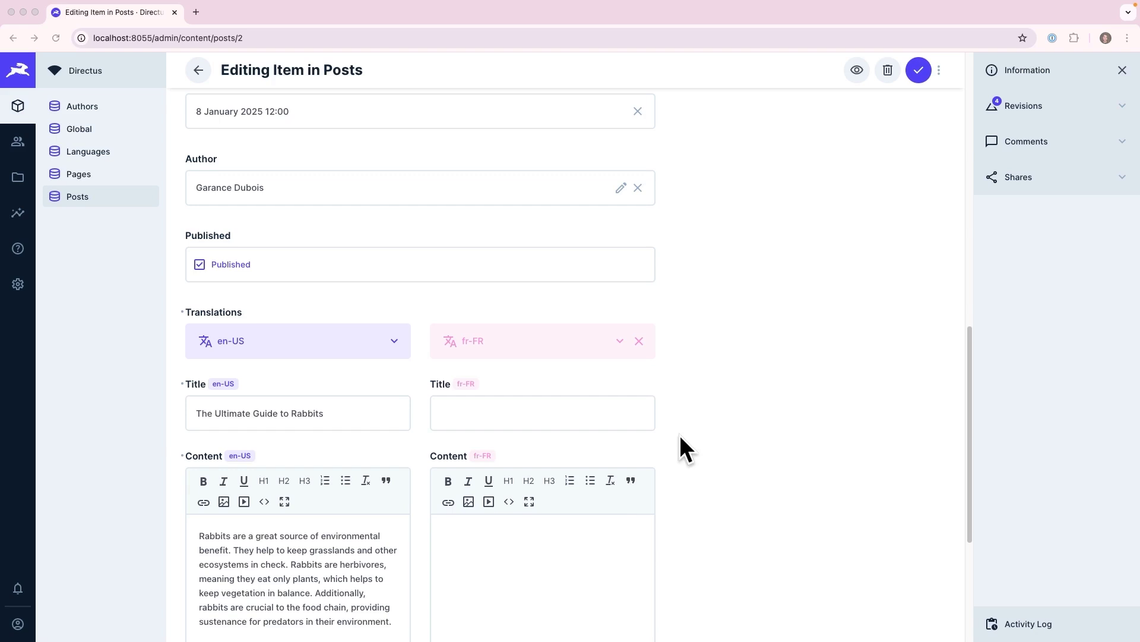
pyautogui.click(552, 414)
pyautogui.write('Le guide ultime des lapins')
# Step: Paste the copied French version of the rabbit article into the fr-FR Content field and save the post
pyautogui.press('super+Tab')
pyautogui.click(501, 537)
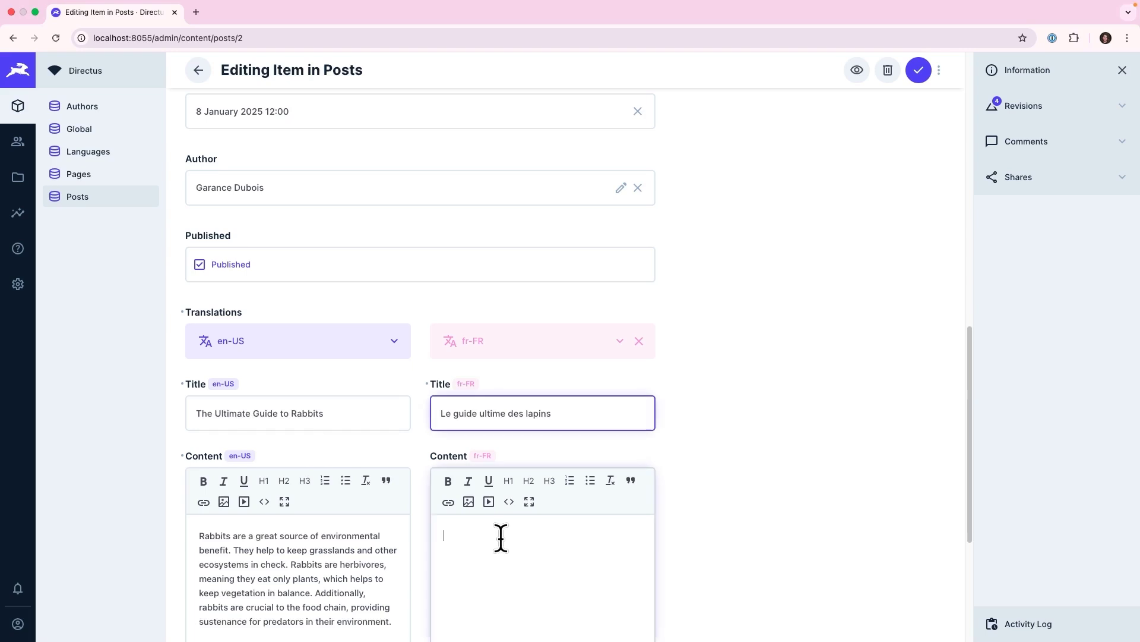
pyautogui.press('super+v')
pyautogui.scroll(-2, 756, 532)
pyautogui.scroll(-3, 739, 441)
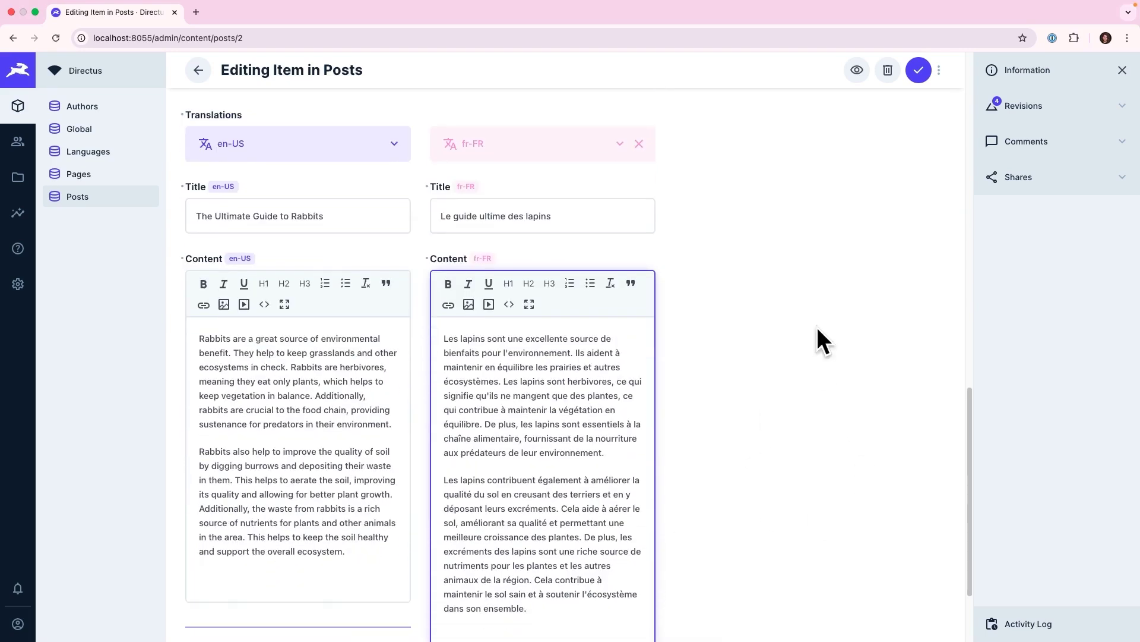
pyautogui.click(918, 71)
# Step: Reopen the rabbit post and view its saved fr-FR translation side by side with en-US
pyautogui.click(570, 161)
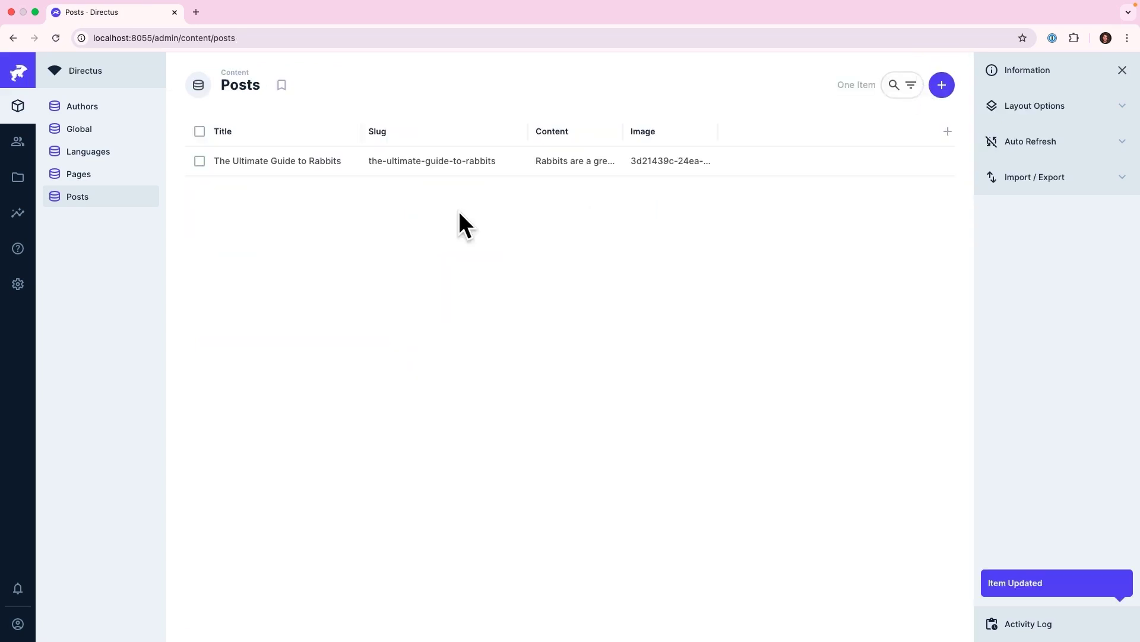
pyautogui.scroll(-10, 732, 302)
pyautogui.scroll(-3, 730, 306)
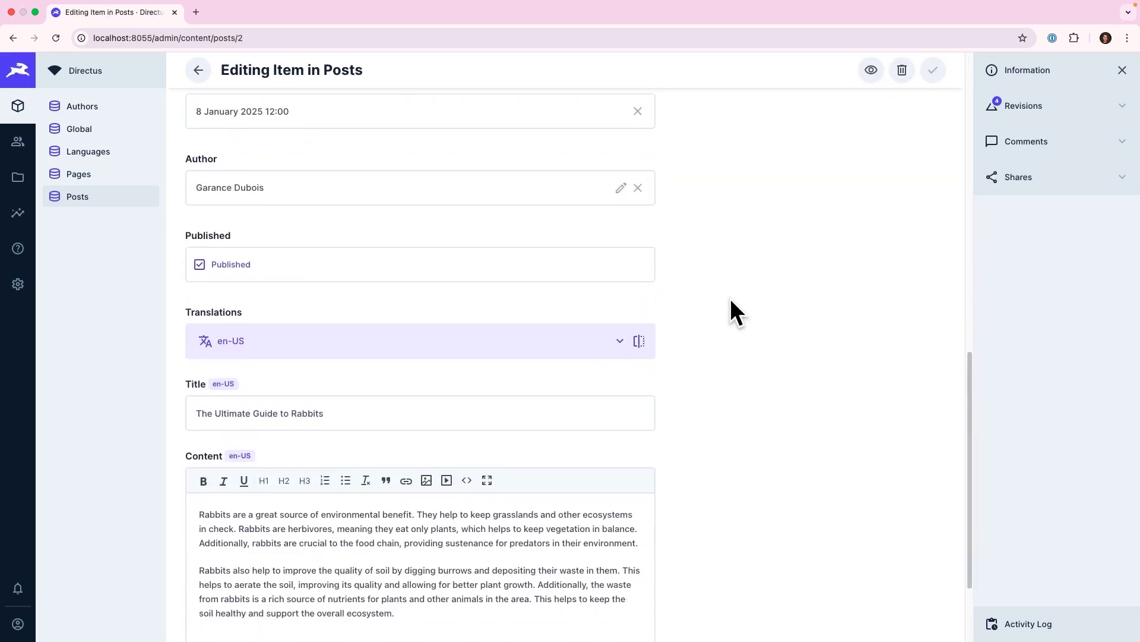
pyautogui.click(639, 215)
pyautogui.click(559, 220)
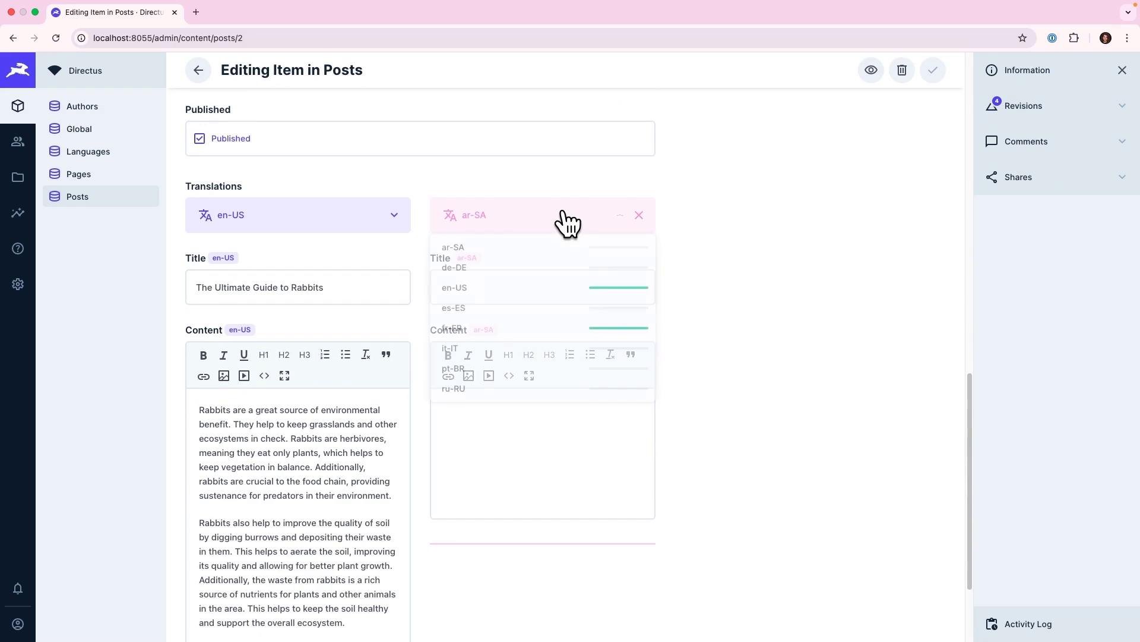
pyautogui.click(559, 331)
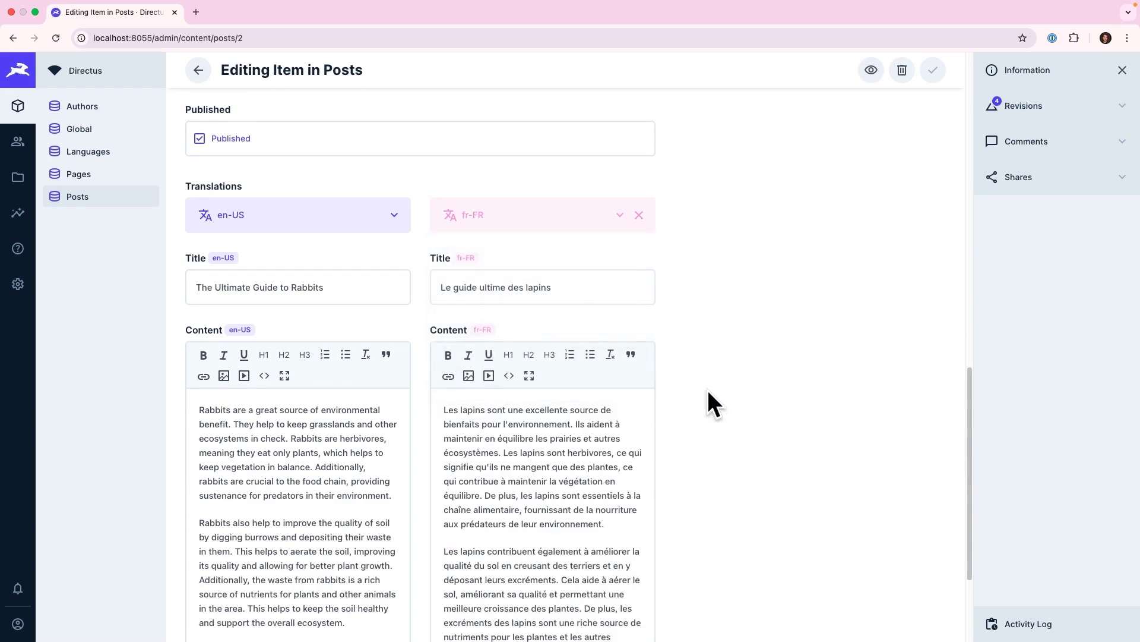